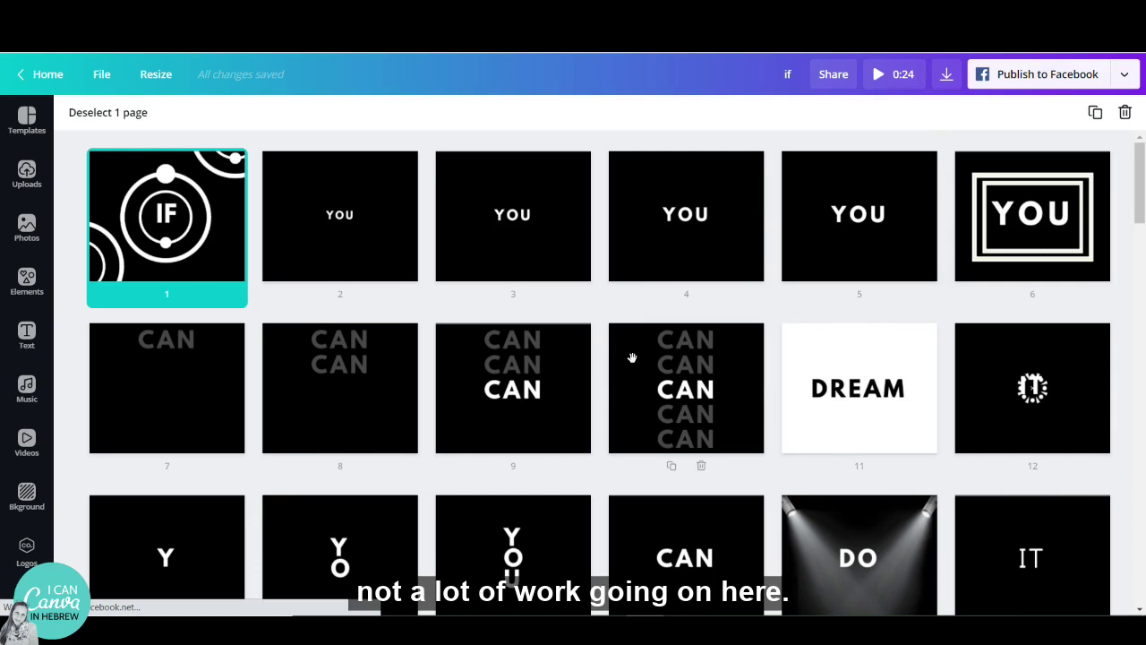
# Open page 1 with the word IF and browse the full collection of shape stickers in the elements library.
pyautogui.doubleClick(187, 207)
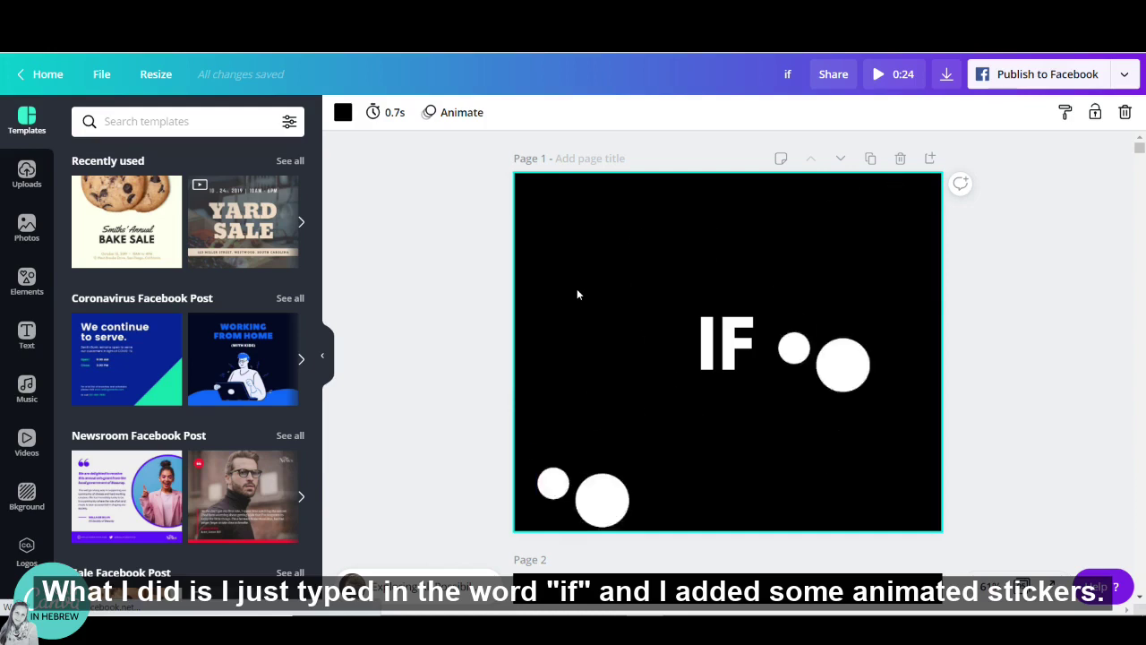
pyautogui.click(32, 285)
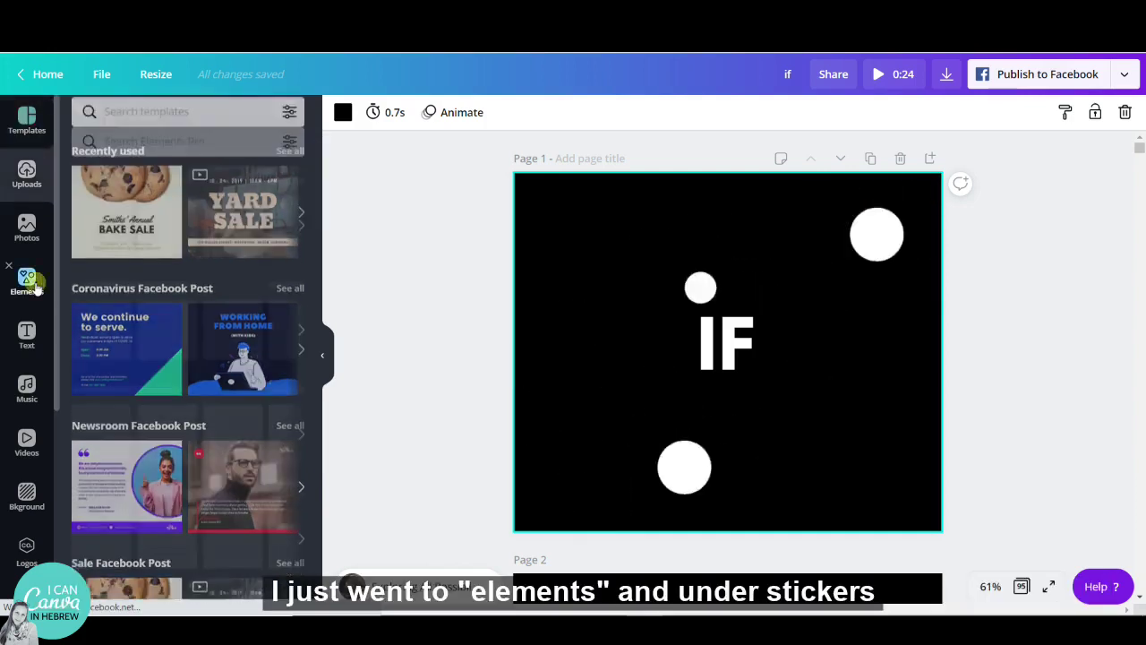
pyautogui.scroll(-3, 277, 414)
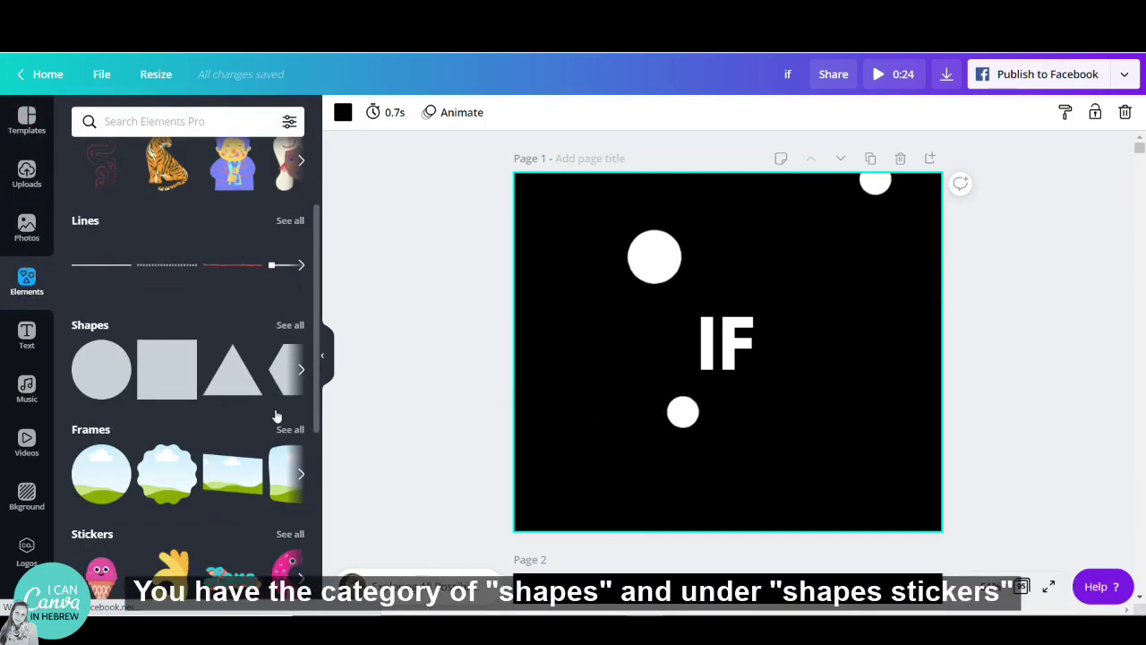
pyautogui.click(290, 533)
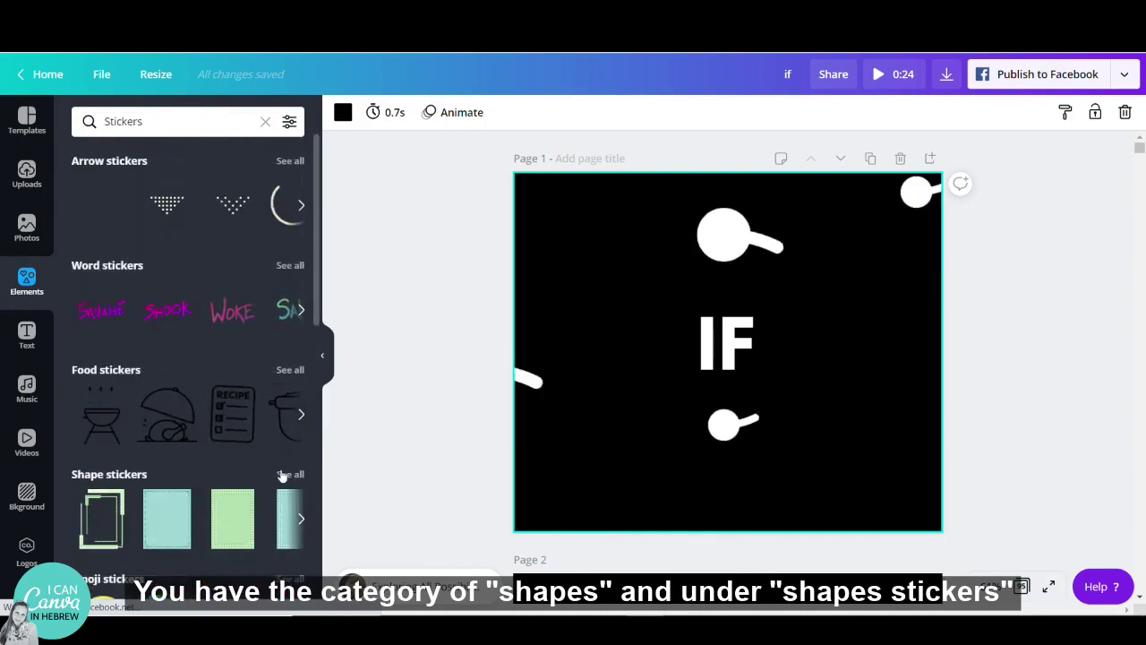
pyautogui.click(283, 474)
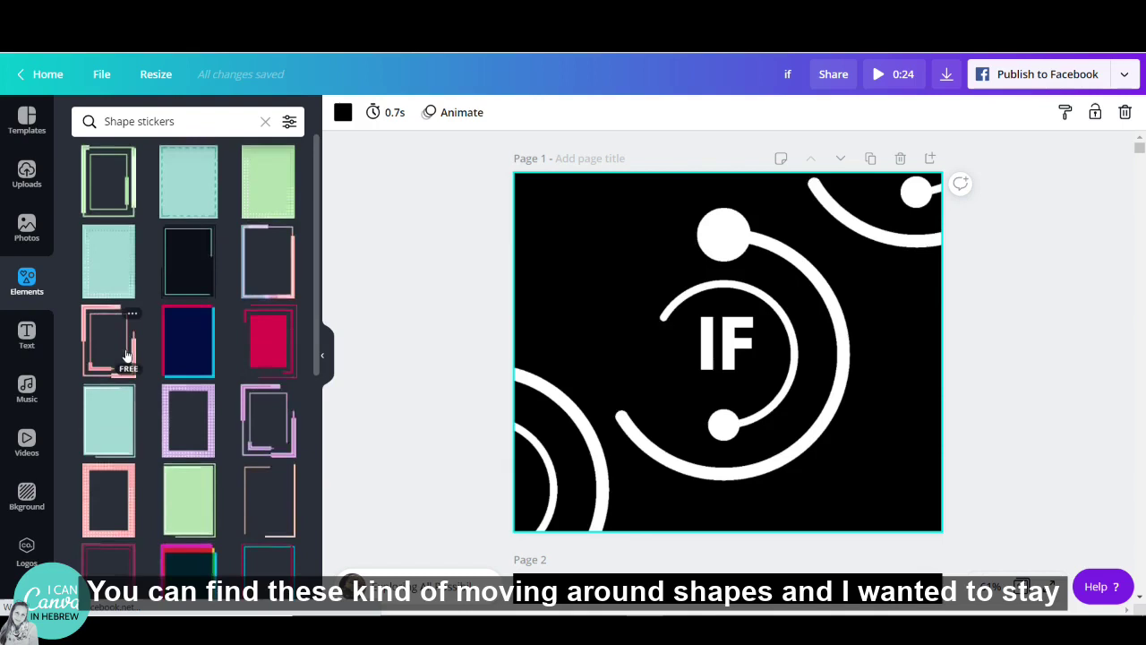
pyautogui.scroll(-10, 179, 328)
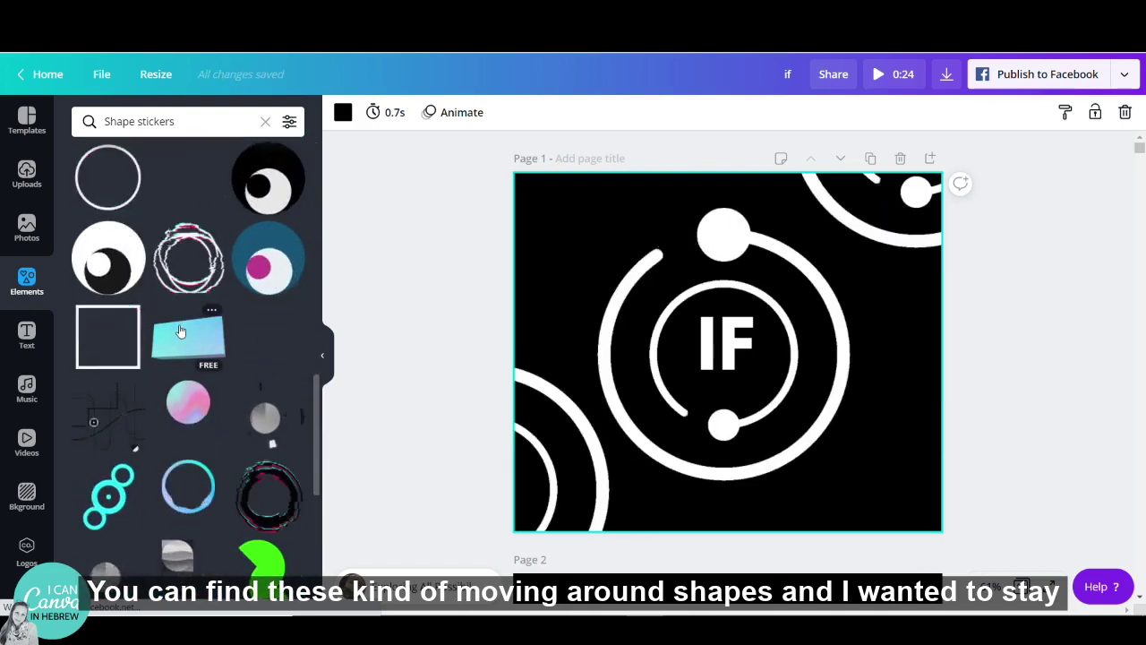
pyautogui.scroll(-3, 179, 331)
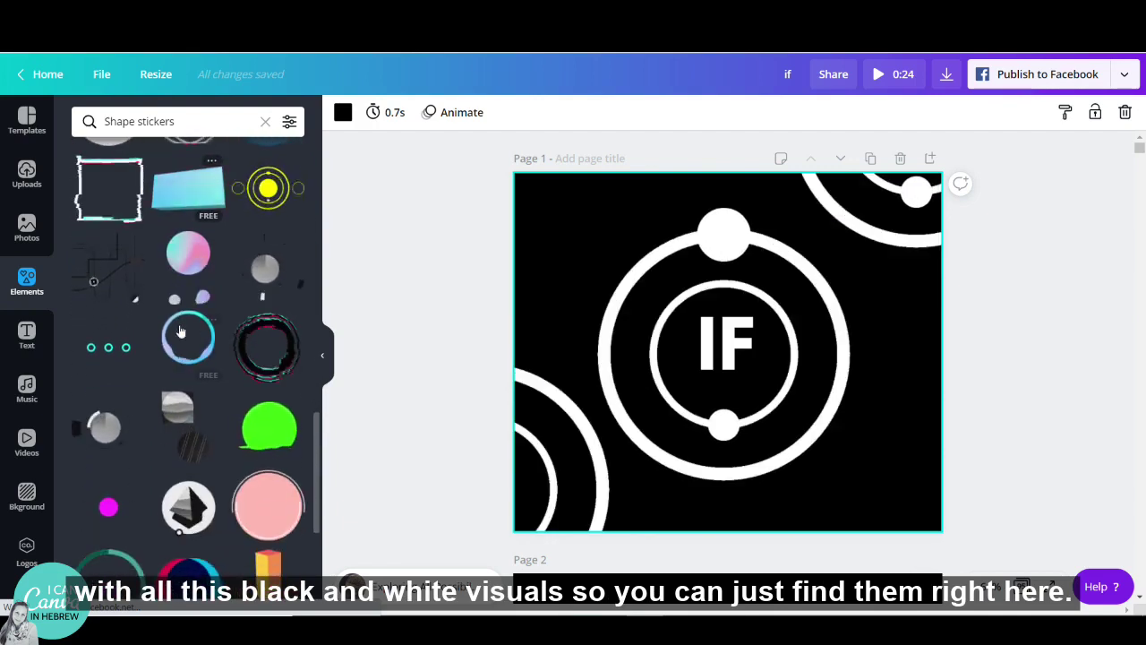
pyautogui.scroll(-5, 179, 332)
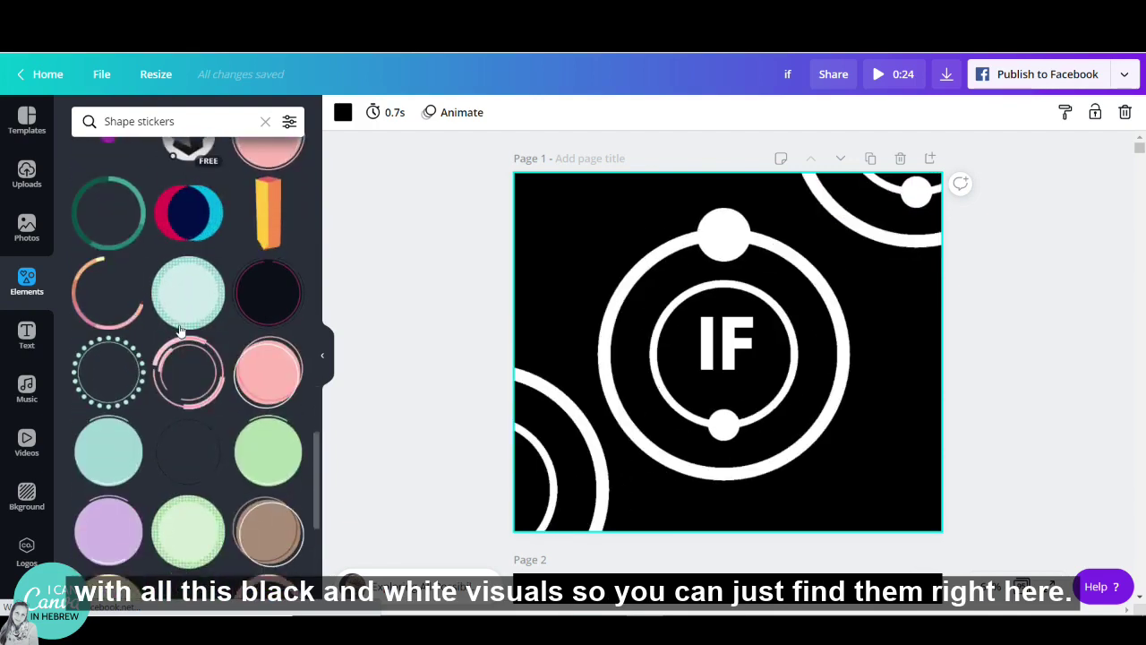
pyautogui.scroll(-4, 179, 331)
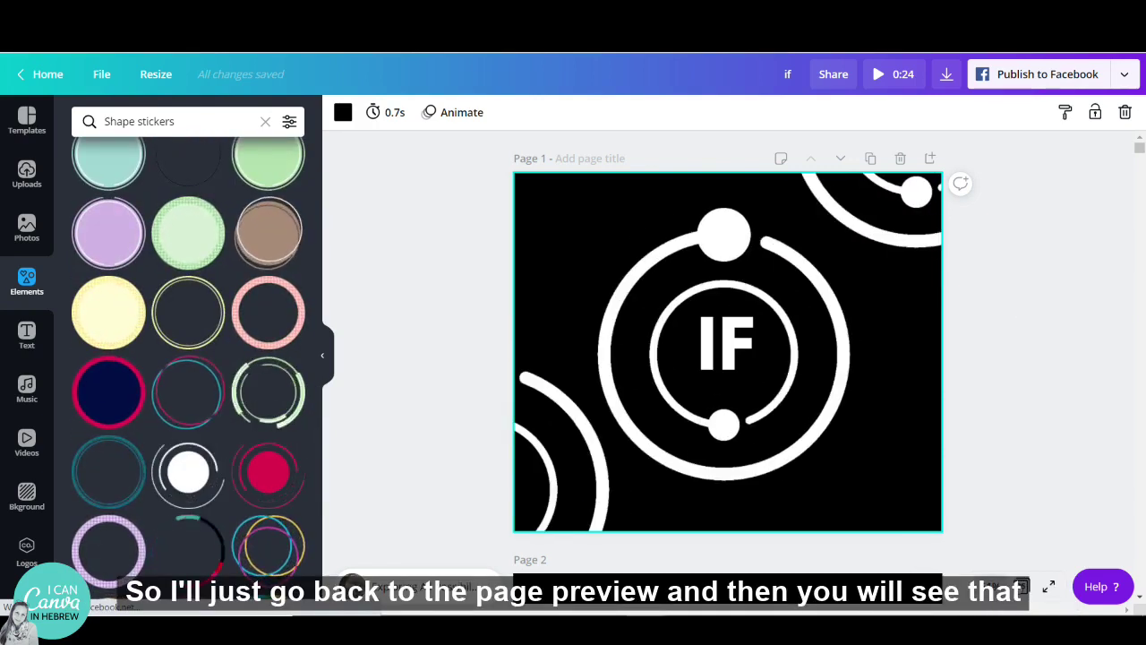
# Return to the overview of all pages, select page 12 as well, and examine the word pages through the IT series.
pyautogui.click(1024, 586)
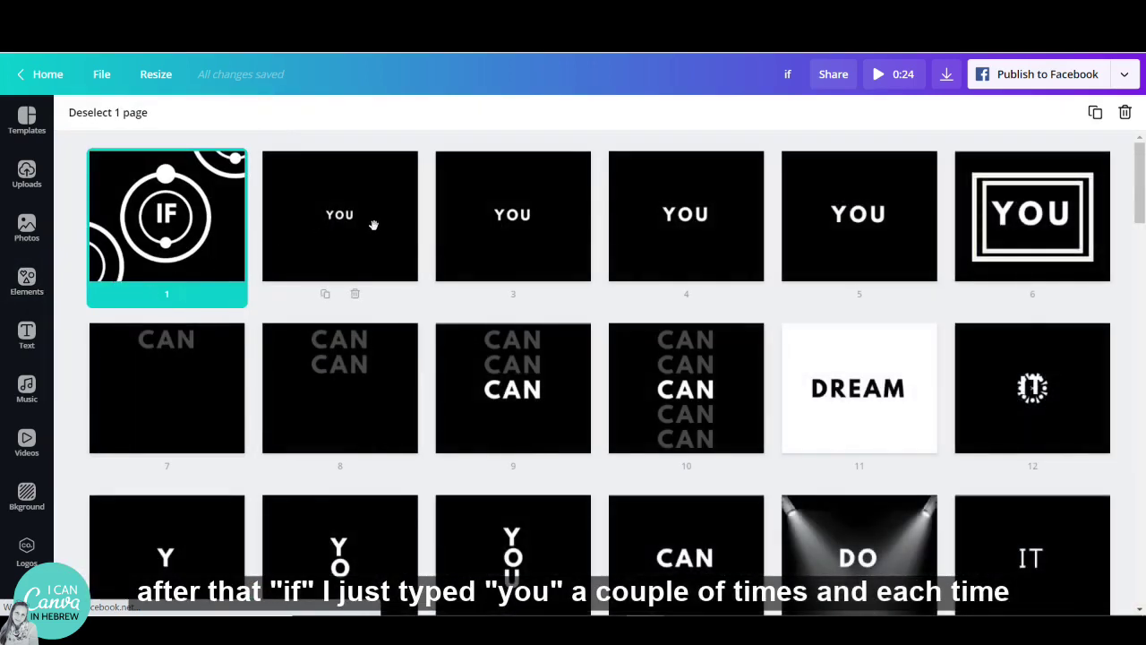
pyautogui.moveTo(566, 218); pyautogui.dragTo(506, 218)
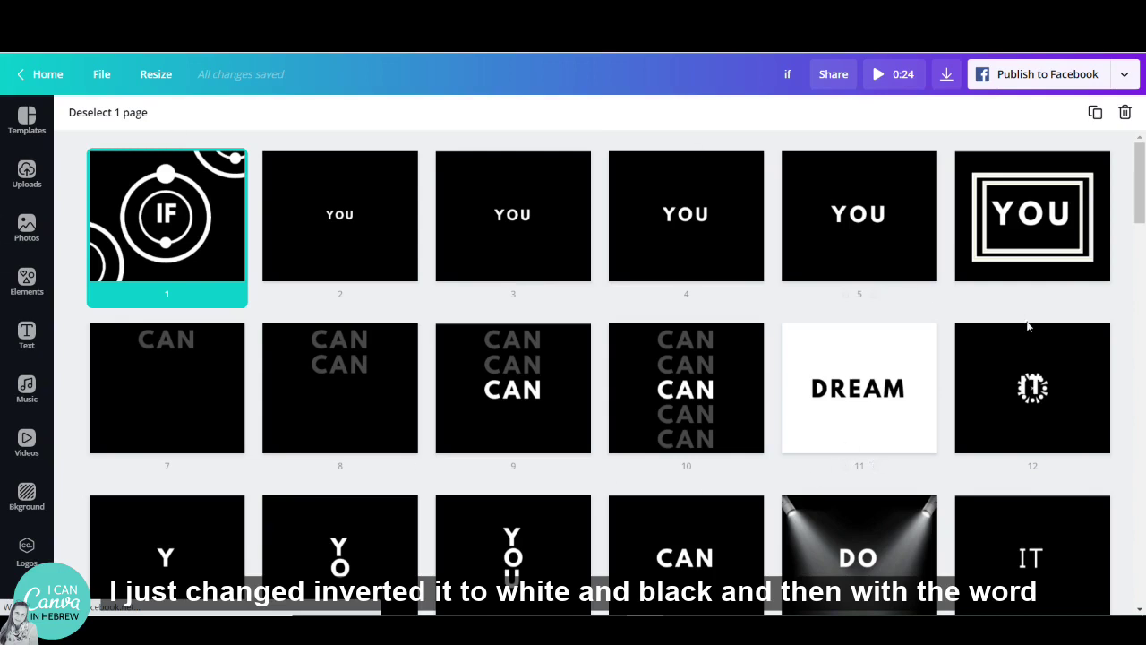
pyautogui.keyDown('shift'); pyautogui.click(1049, 395); pyautogui.keyUp('shift')
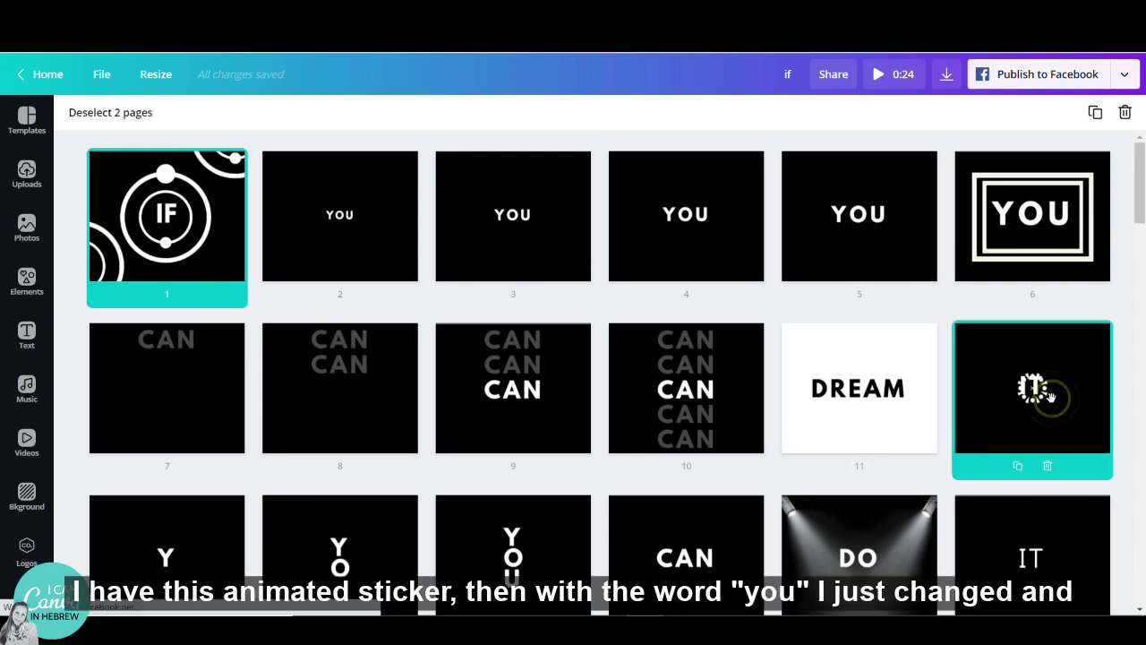
pyautogui.scroll(-2, 606, 409)
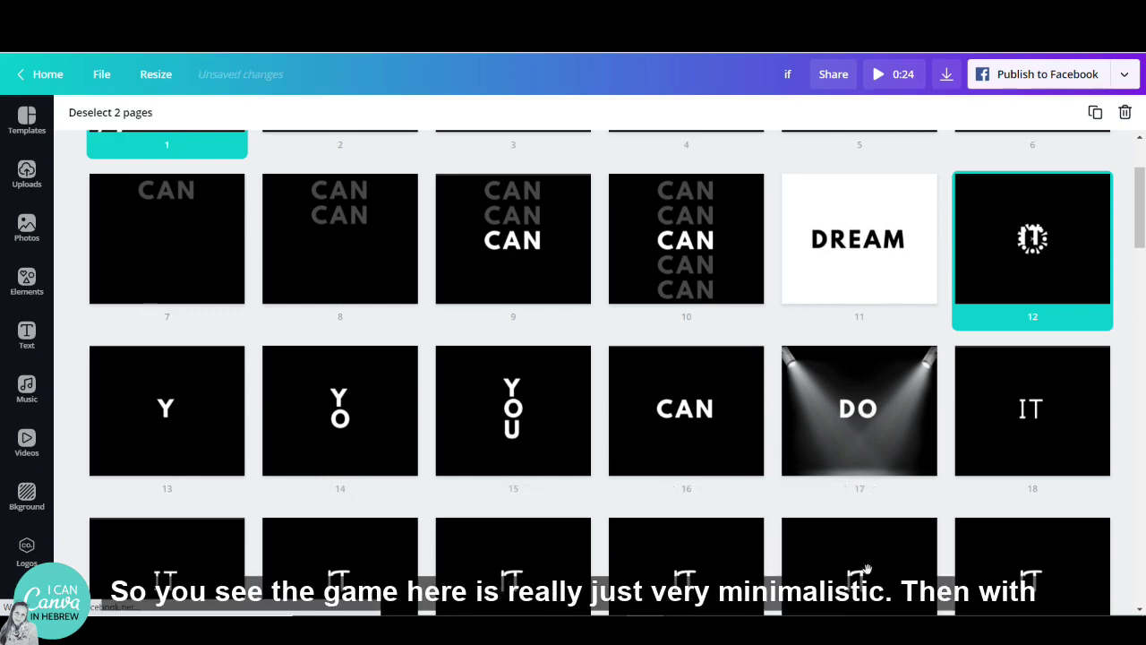
pyautogui.scroll(-2, 895, 434)
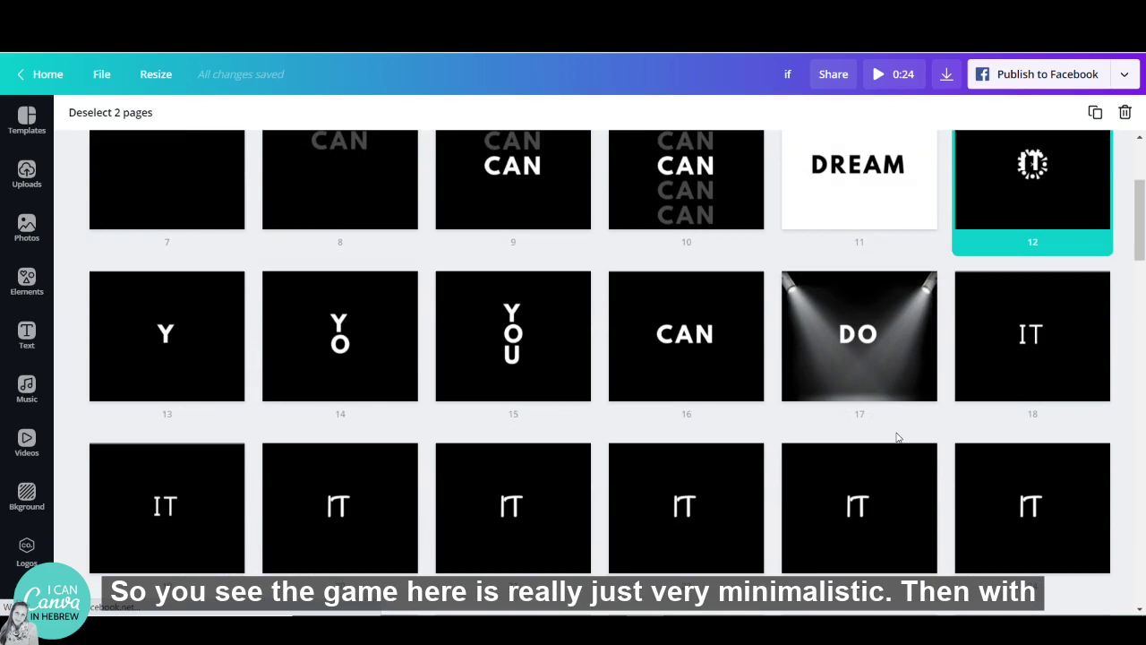
pyautogui.scroll(-2, 1145, 376)
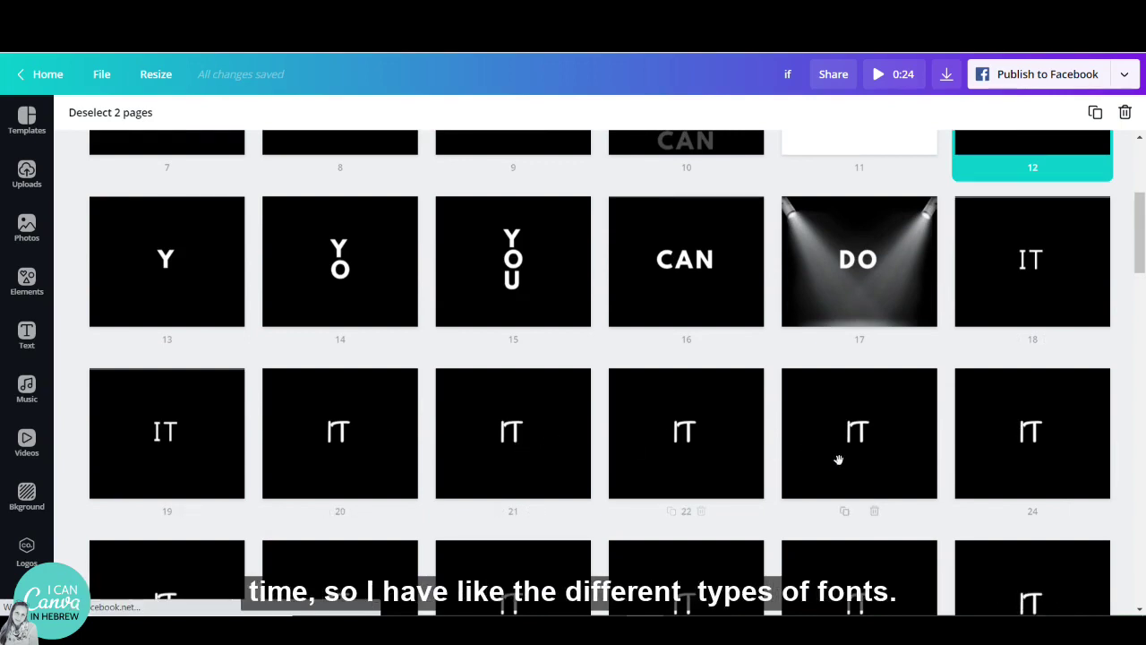
pyautogui.scroll(-2, 839, 461)
pyautogui.scroll(-2, 840, 465)
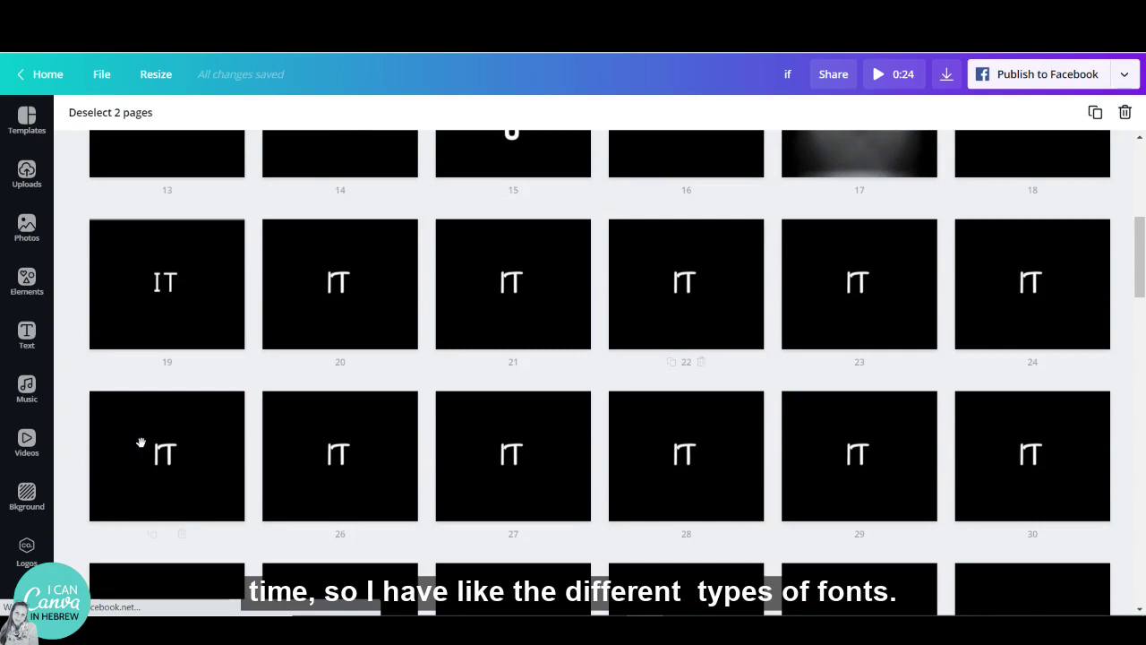
pyautogui.scroll(-4, 575, 481)
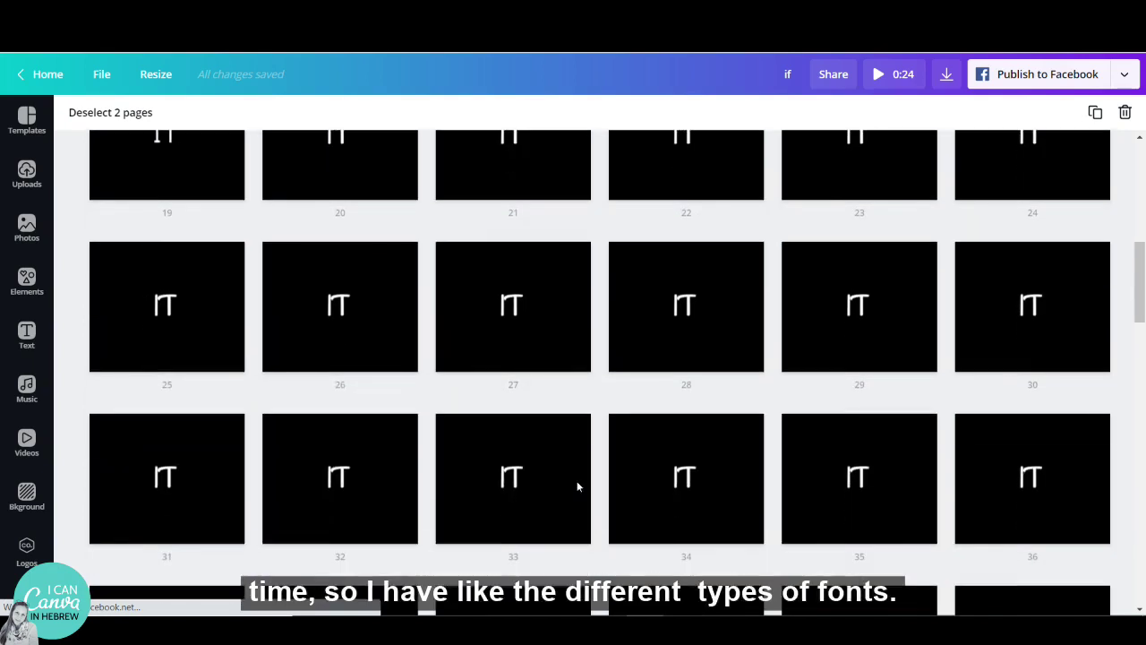
# Open page 33 for editing and compare the font of the word IT across the pages that follow.
pyautogui.doubleClick(506, 481)
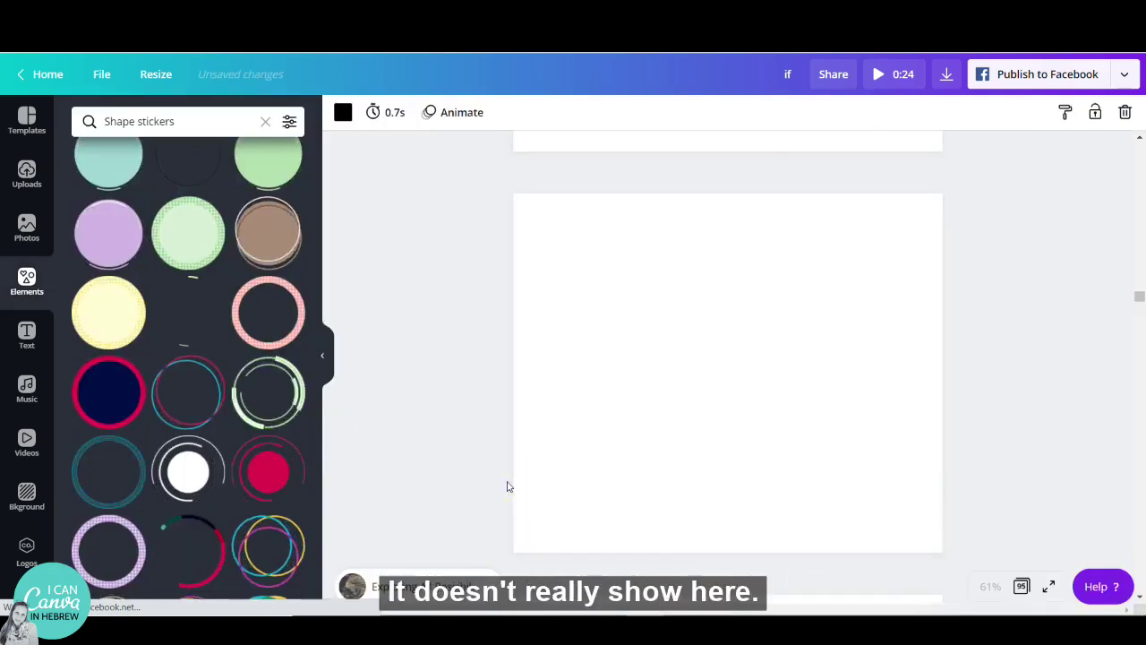
pyautogui.scroll(-10, 678, 437)
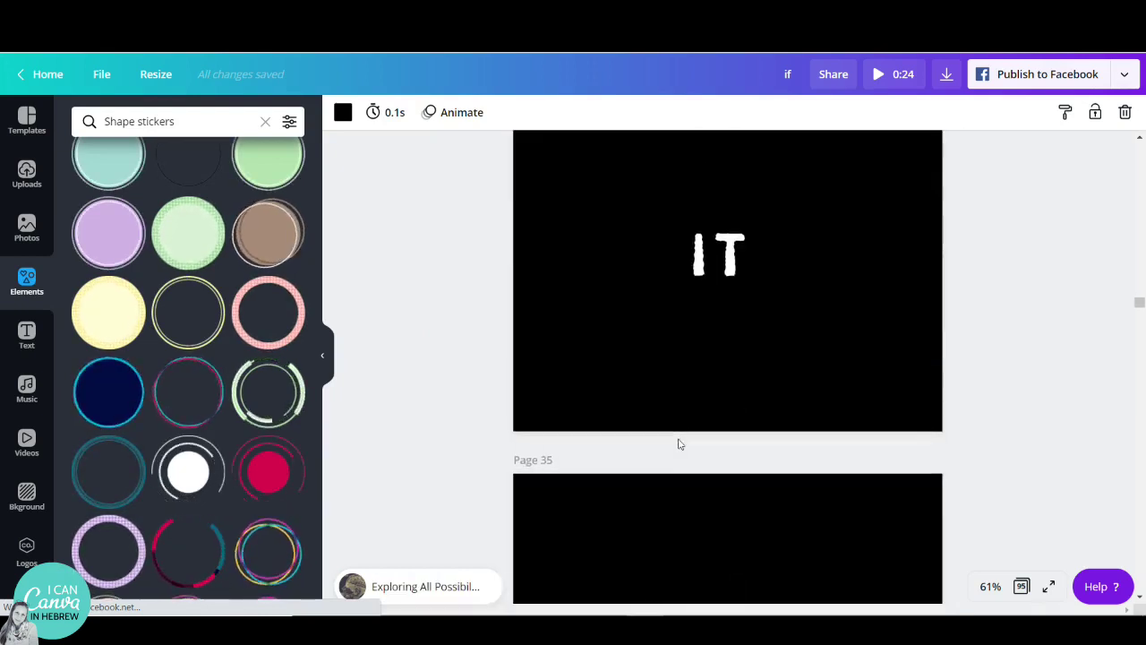
pyautogui.scroll(-10, 677, 445)
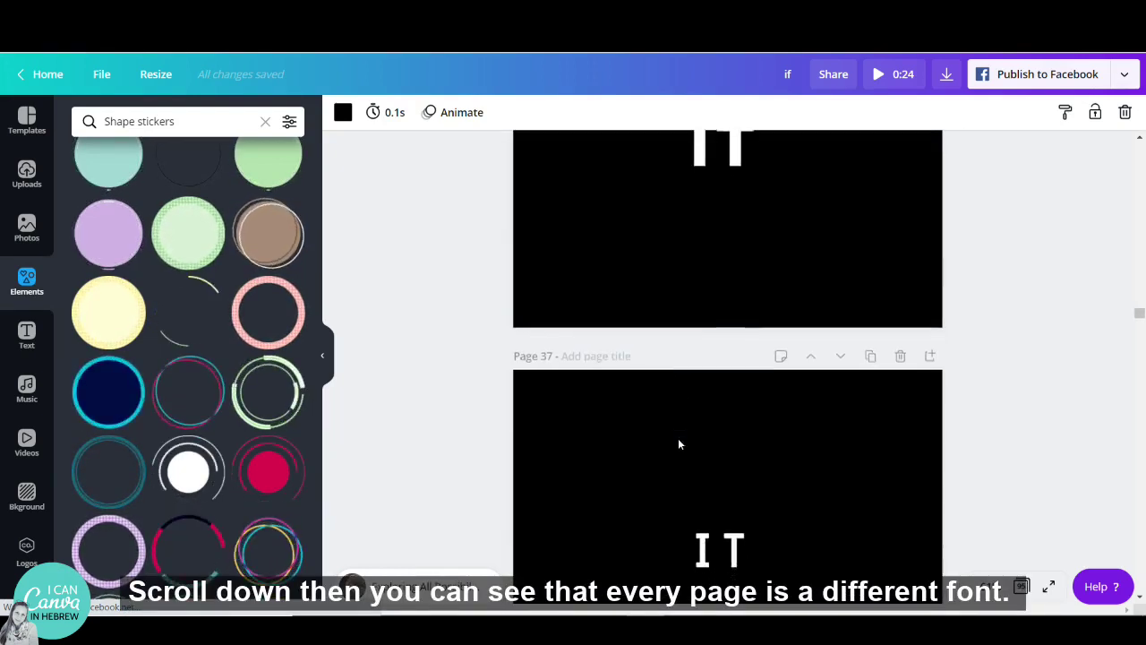
pyautogui.scroll(-5, 678, 445)
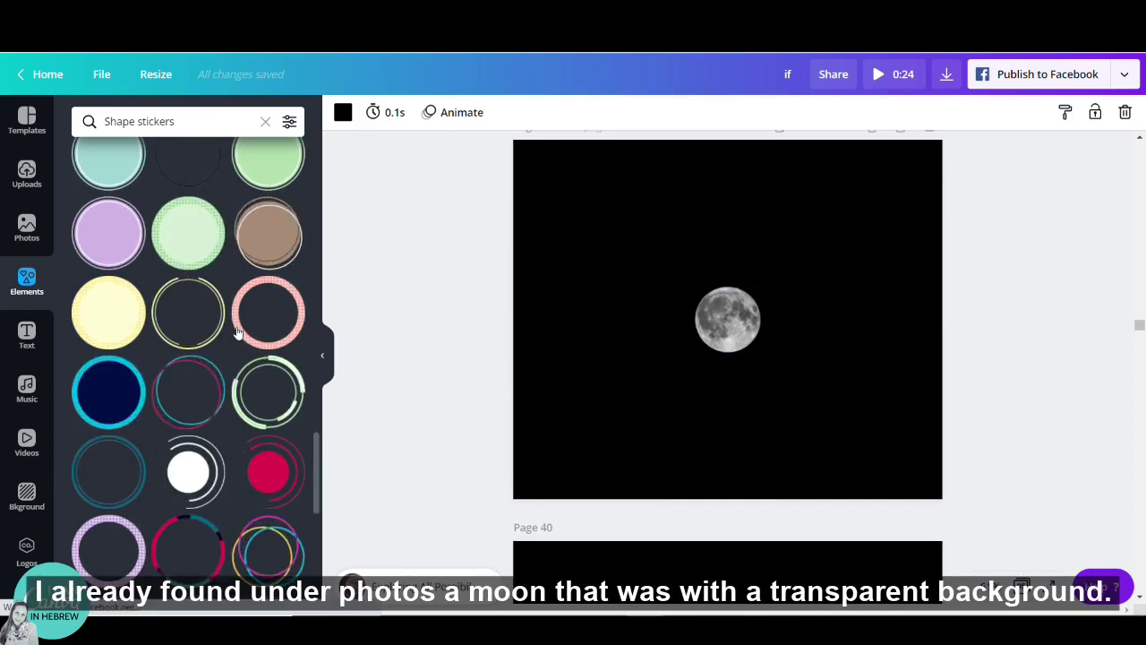
# Find the Full Moon Isolated image among the recently used photos and open its details.
pyautogui.click(26, 224)
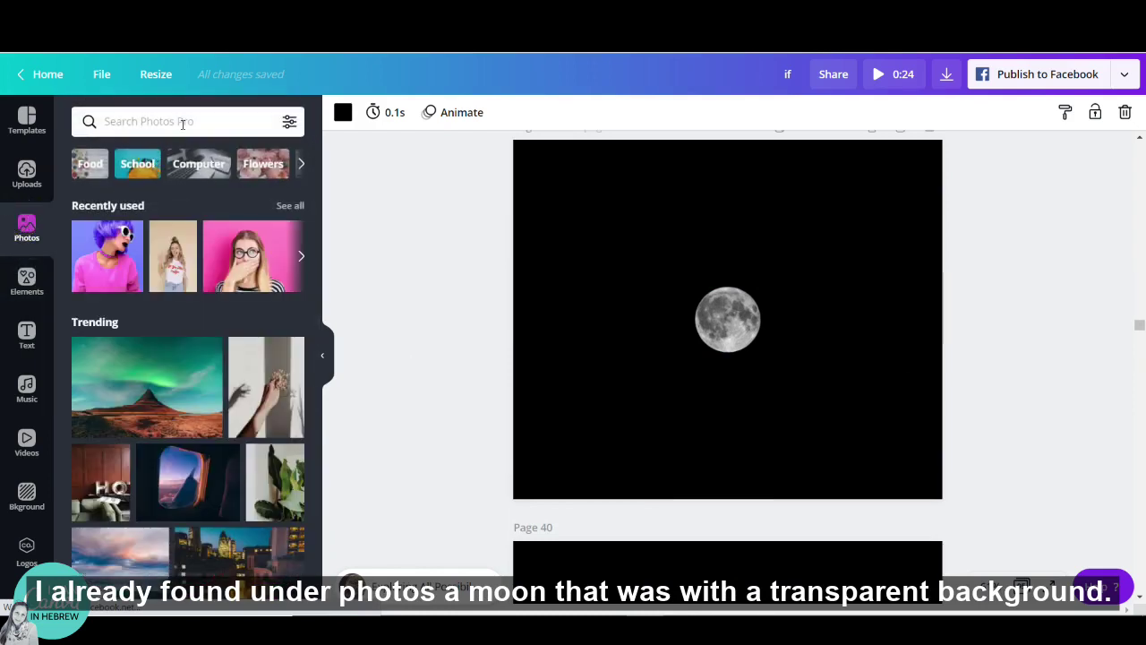
pyautogui.click(290, 206)
pyautogui.scroll(-5, 249, 508)
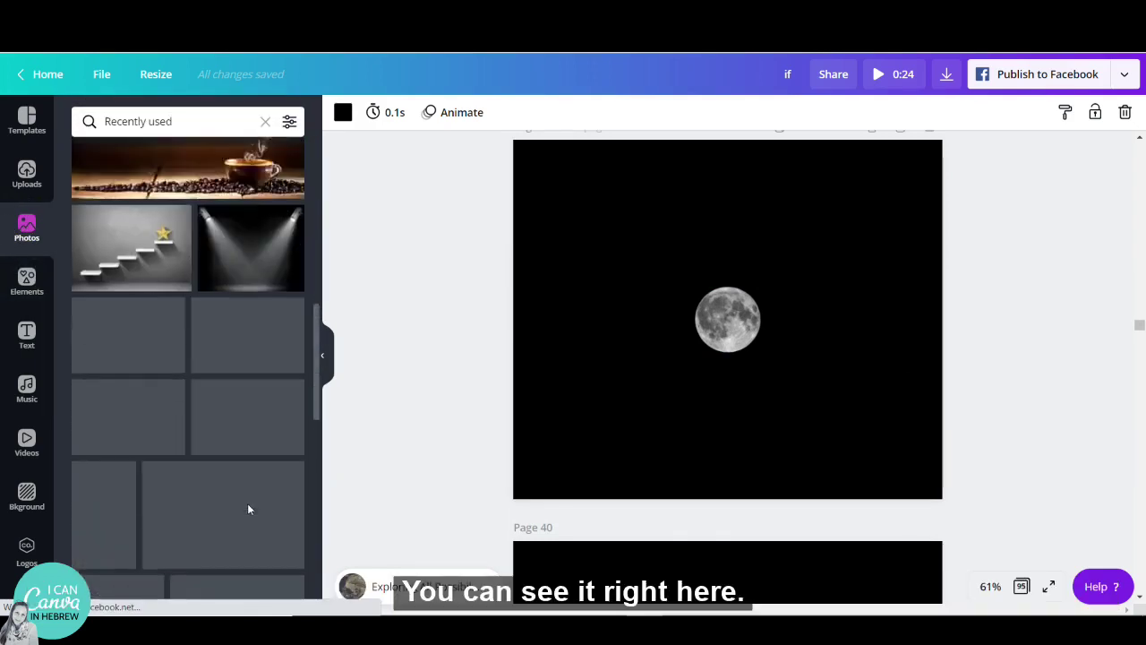
pyautogui.scroll(3, 249, 508)
pyautogui.click(173, 240)
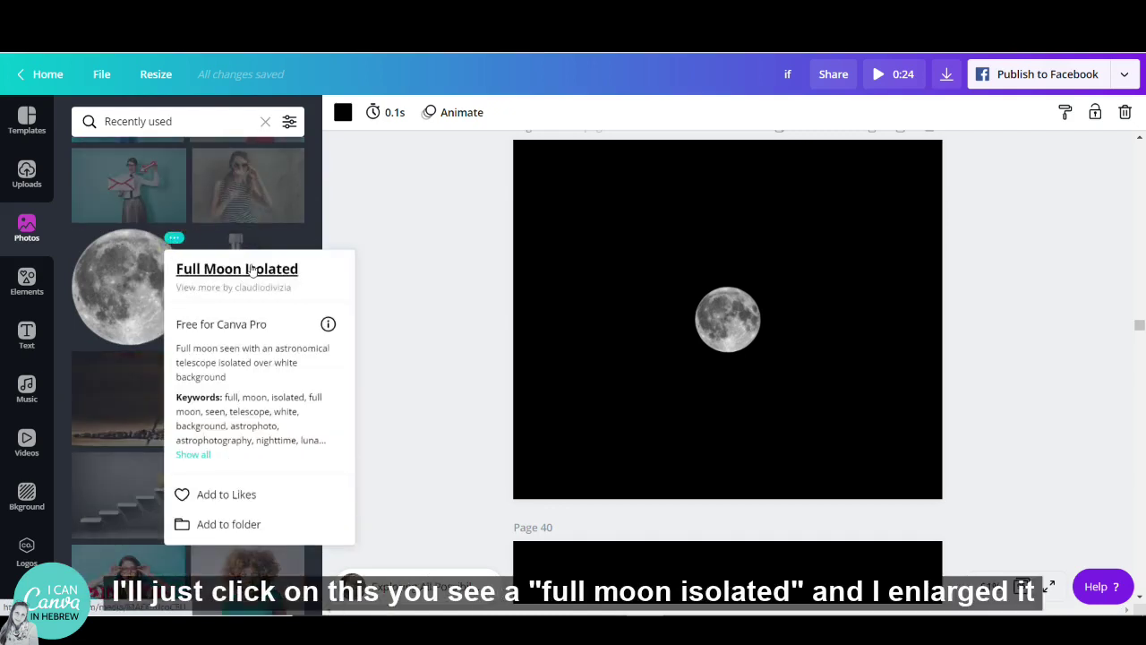
# Examine how the moon's size and rotation change from page to page, from page 40 through page 50.
pyautogui.scroll(-5, 638, 413)
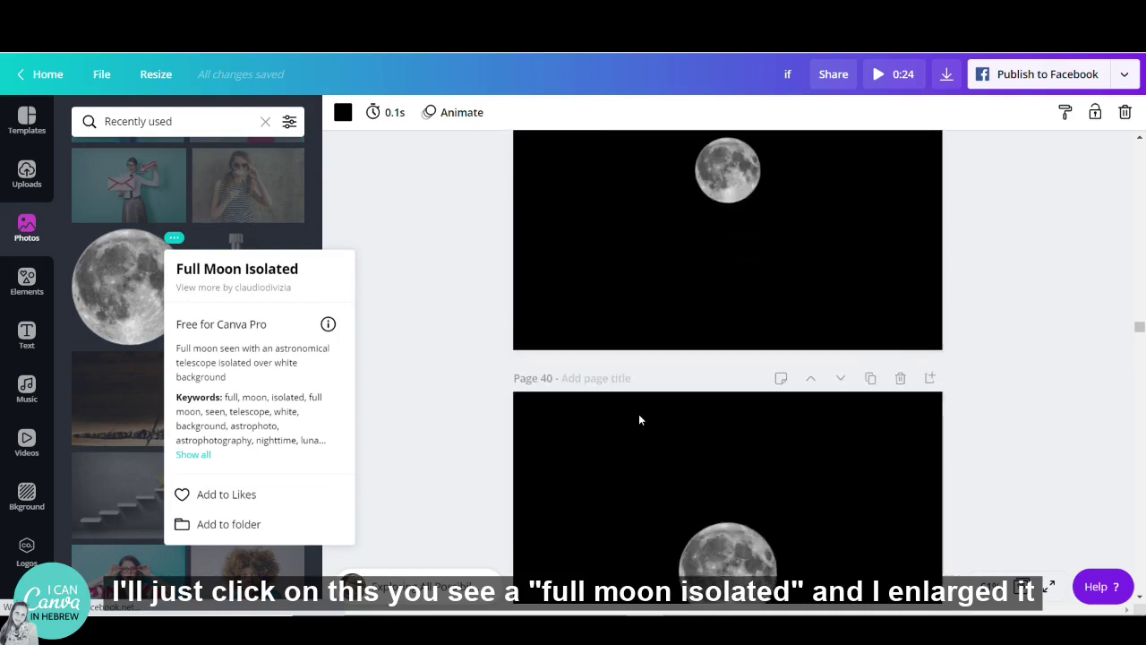
pyautogui.scroll(-10, 639, 419)
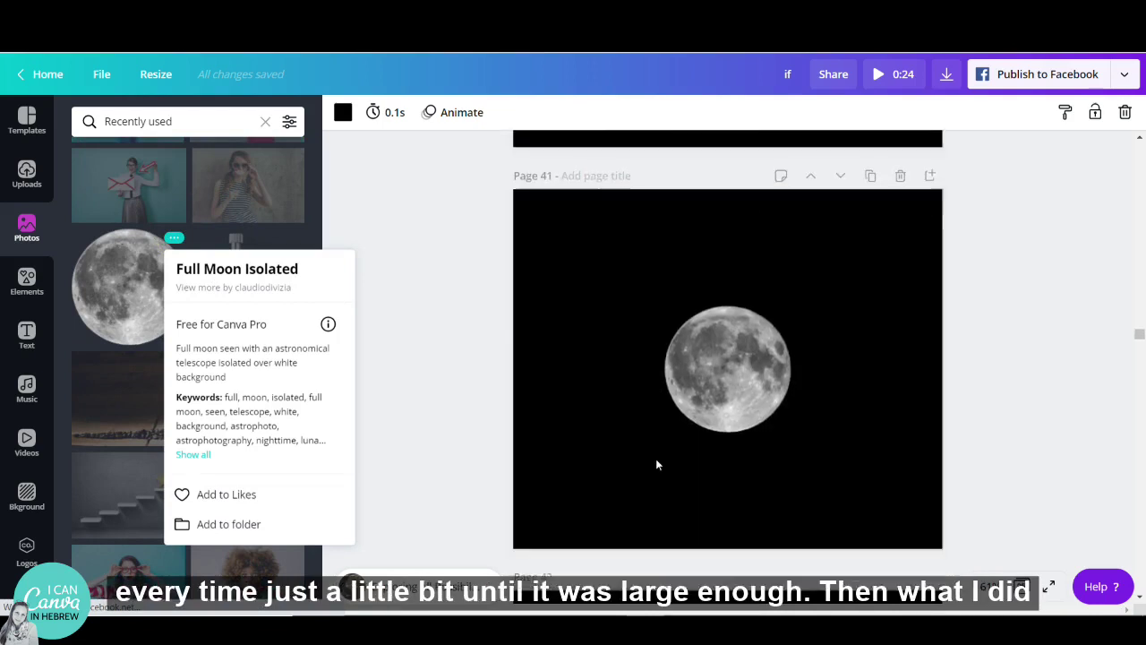
pyautogui.scroll(-10, 656, 463)
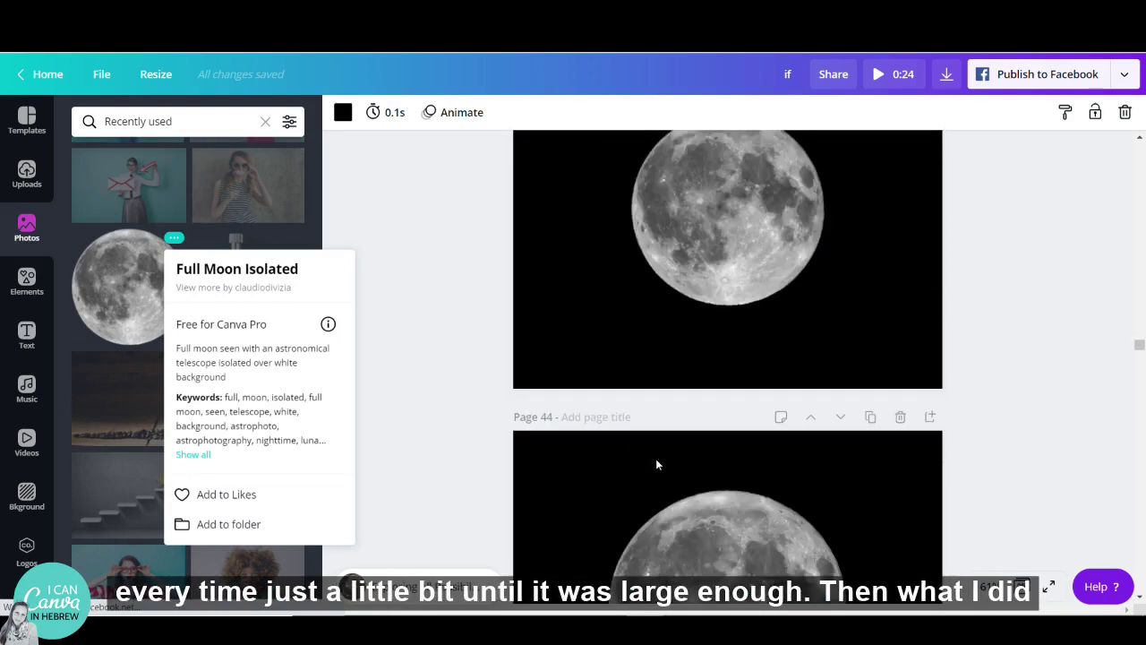
pyautogui.scroll(-3, 655, 459)
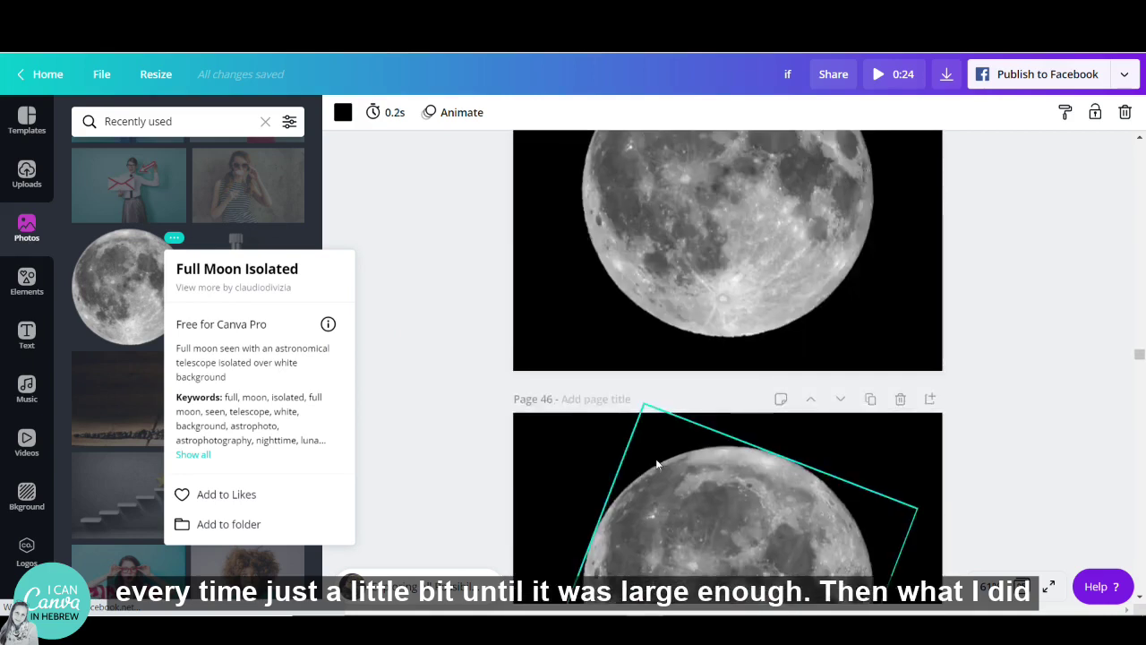
pyautogui.scroll(3, 655, 458)
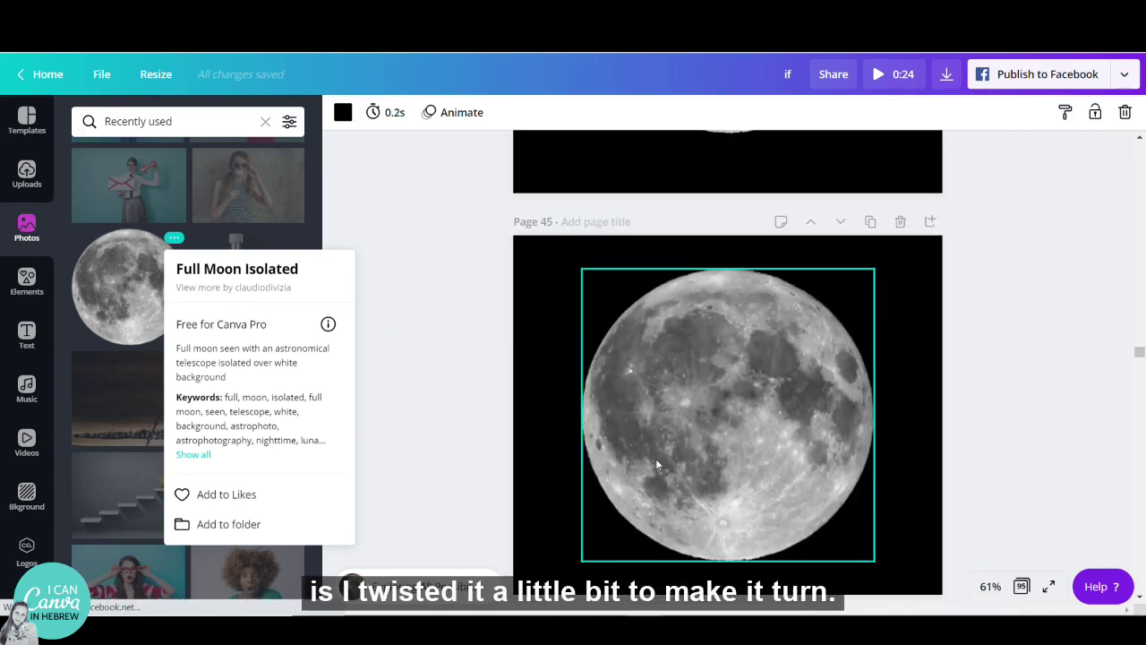
pyautogui.scroll(-5, 656, 458)
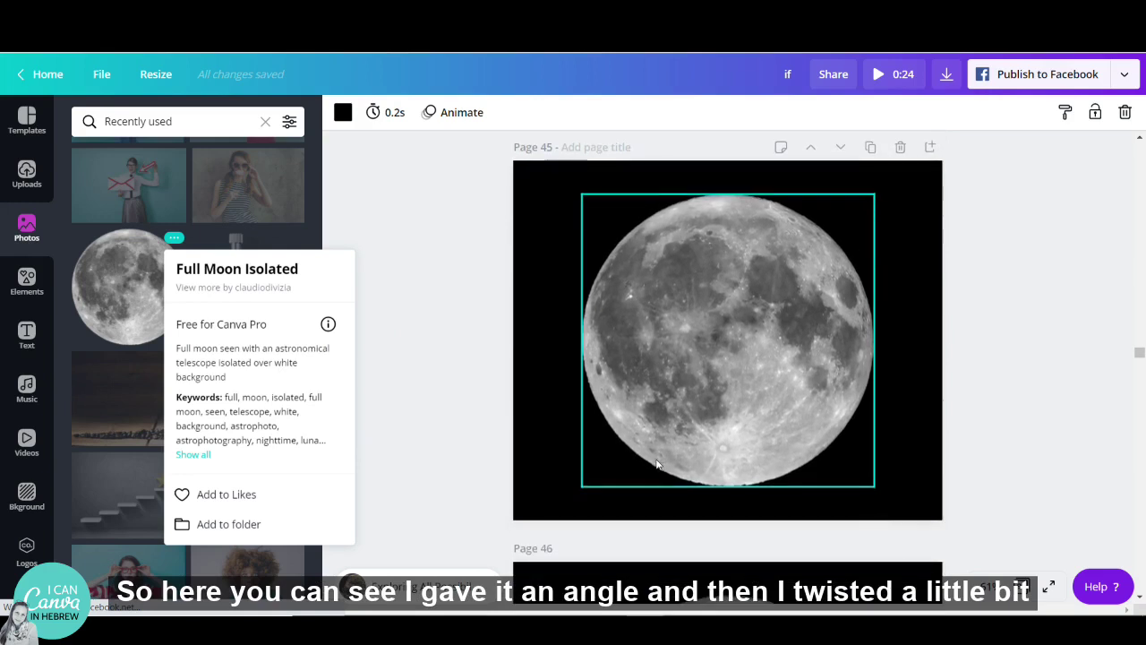
pyautogui.scroll(-2, 656, 464)
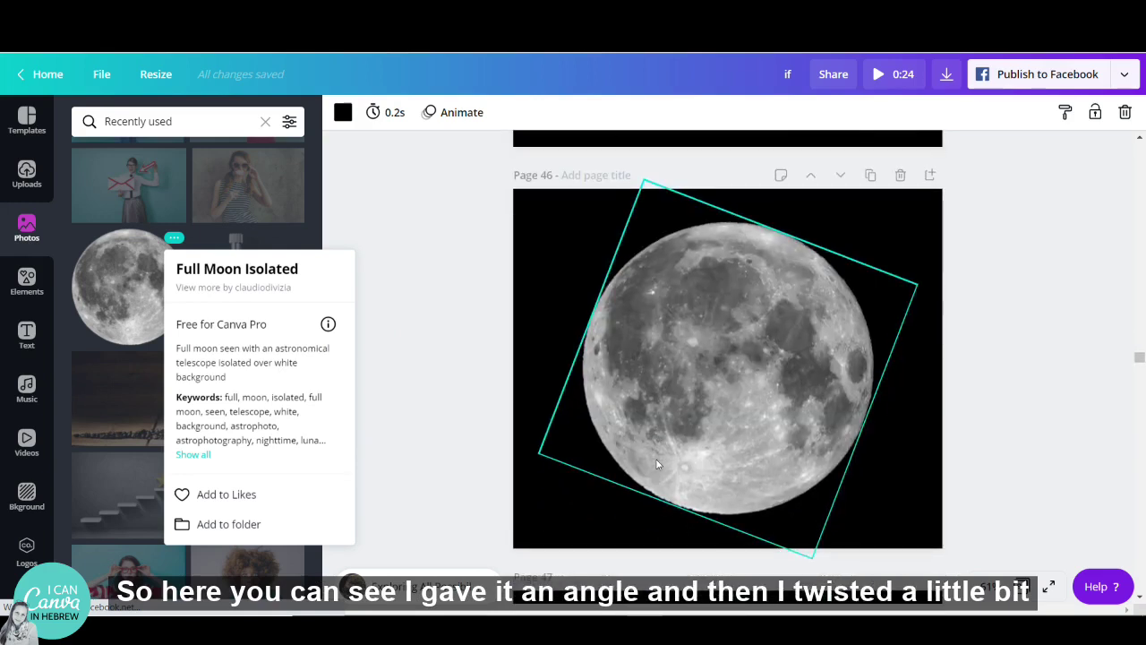
pyautogui.scroll(-5, 656, 463)
pyautogui.scroll(-7, 656, 463)
pyautogui.scroll(-4, 656, 464)
pyautogui.scroll(-3, 656, 464)
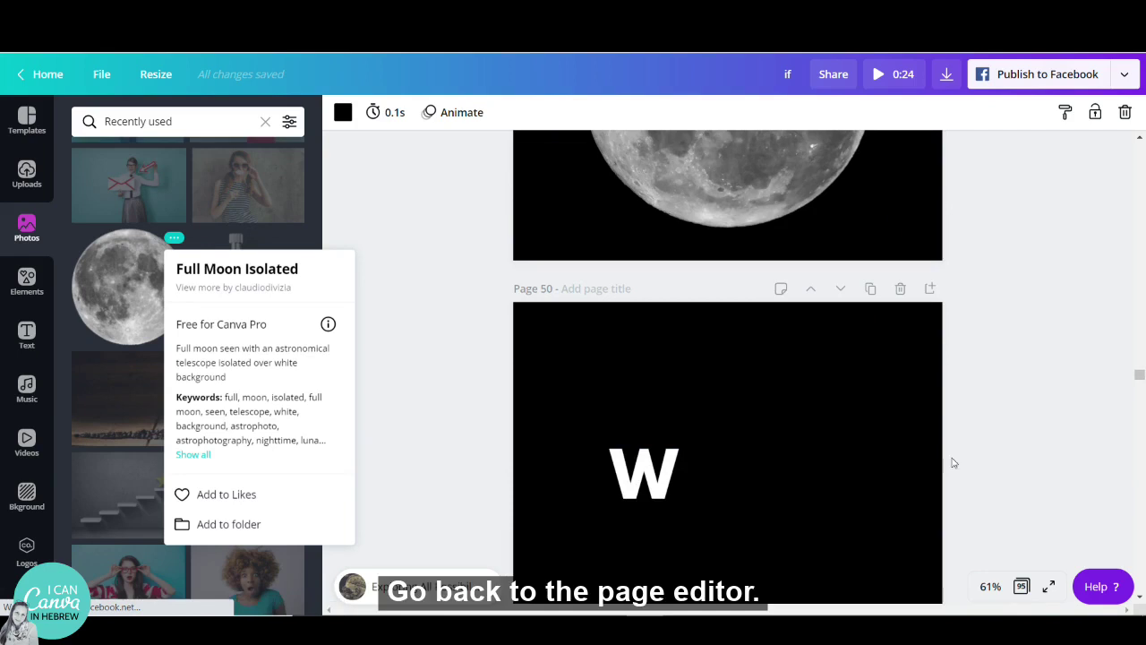
# Return to the page overview, review the WHAT ARE YOU pages, and open page 55 with the word YOU for editing.
pyautogui.click(1021, 586)
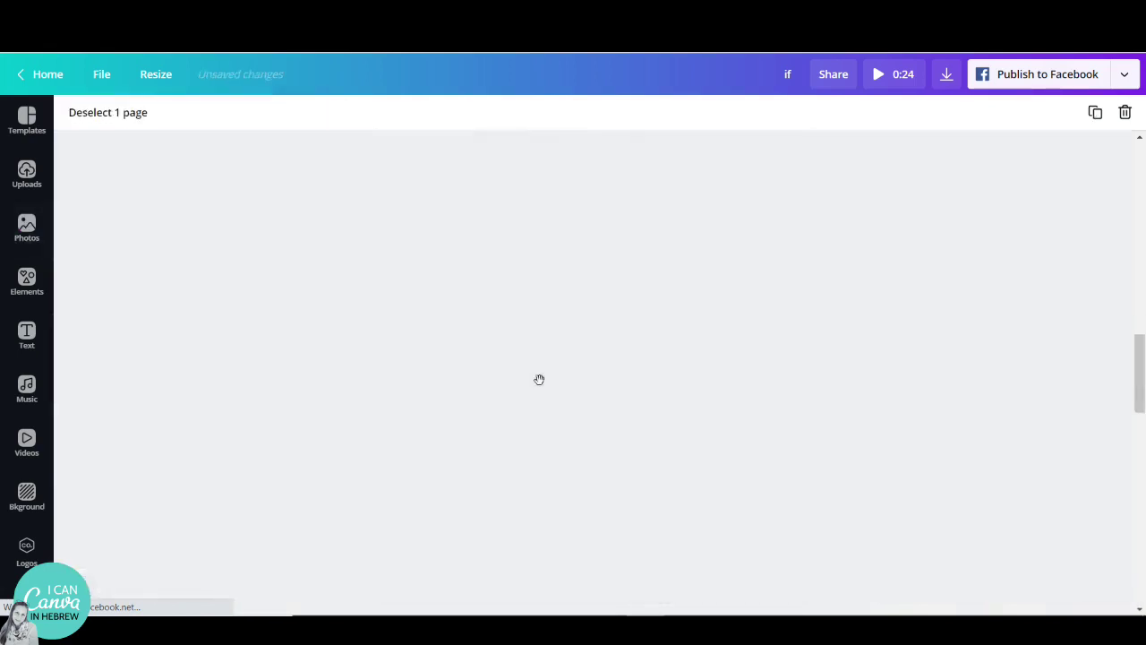
pyautogui.scroll(-2, 501, 376)
pyautogui.scroll(1, 573, 385)
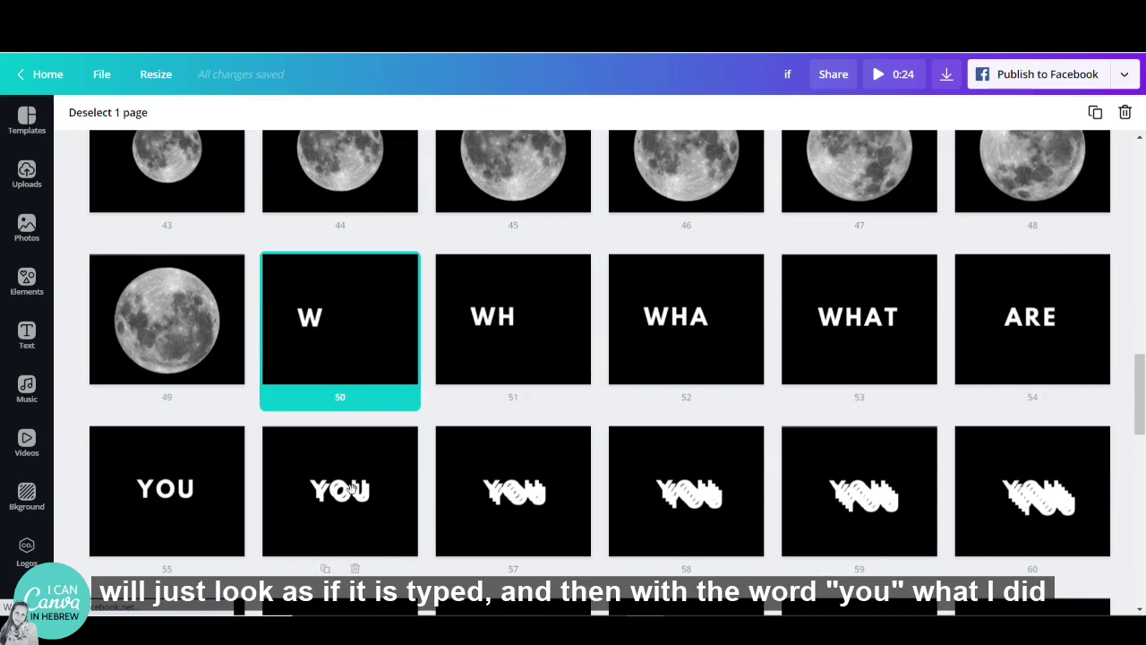
pyautogui.click(199, 465)
pyautogui.doubleClick(199, 466)
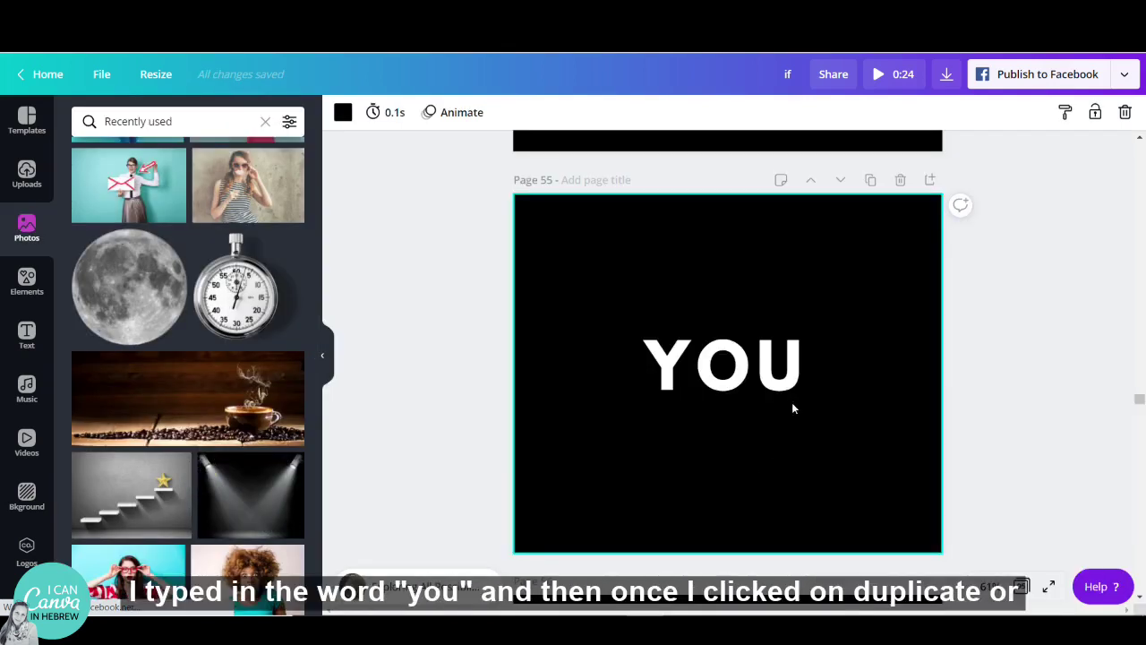
# Examine how duplicated copies of the word YOU build up diagonally from page 55 through page 68.
pyautogui.scroll(-3, 774, 383)
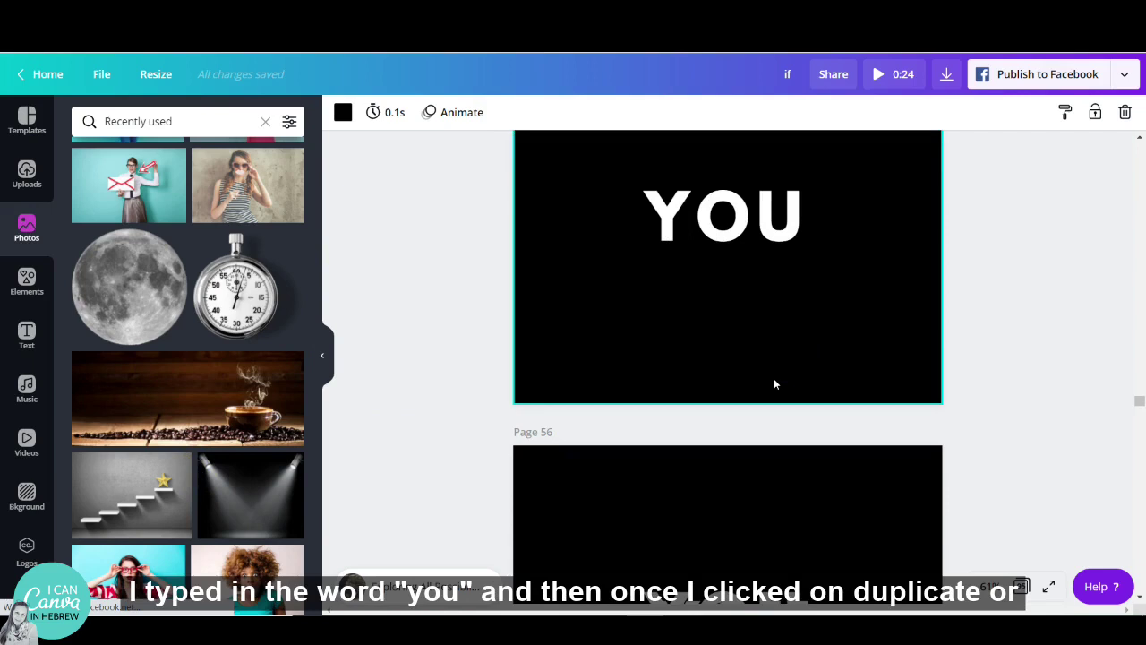
pyautogui.scroll(-2, 774, 384)
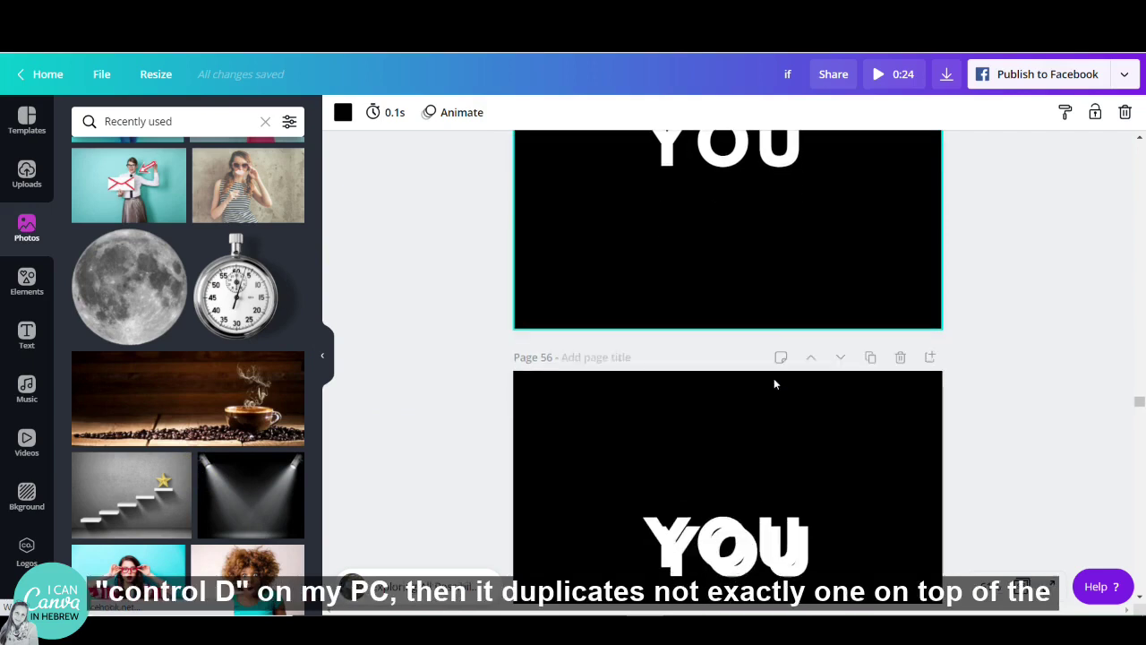
pyautogui.scroll(-3, 775, 384)
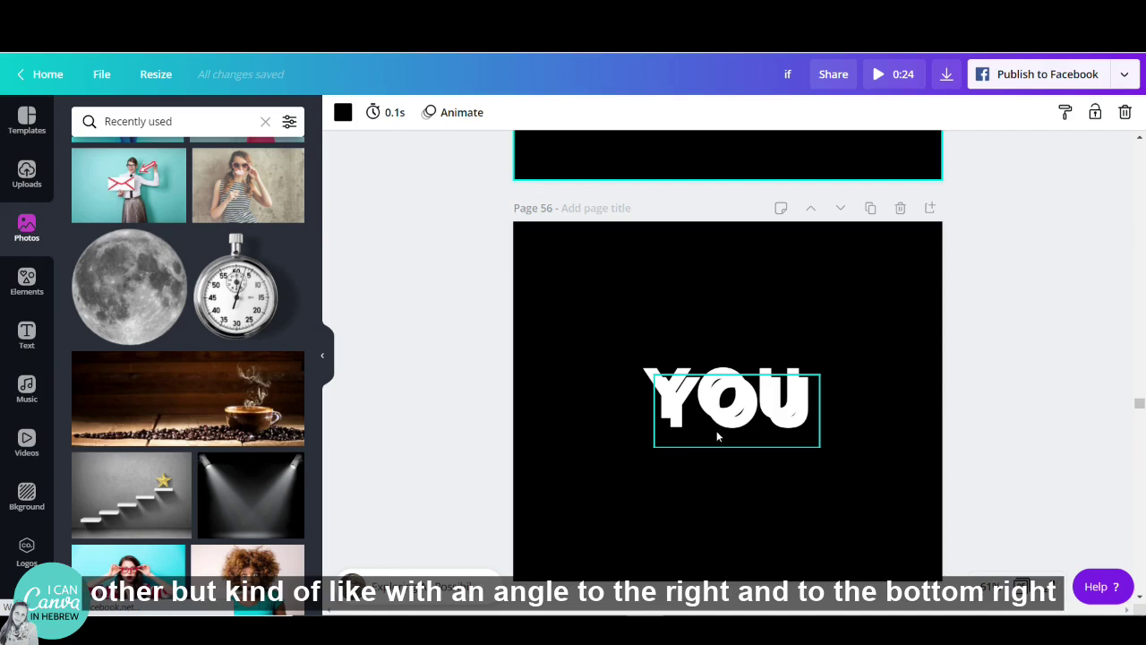
pyautogui.scroll(-3, 717, 436)
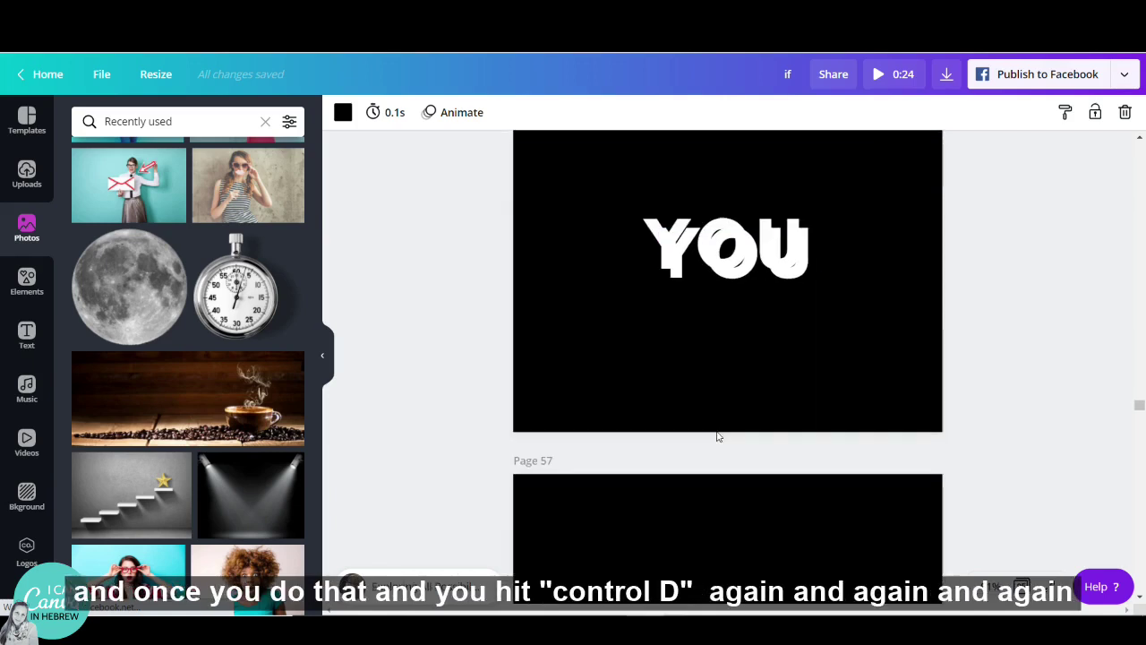
pyautogui.scroll(-6, 717, 436)
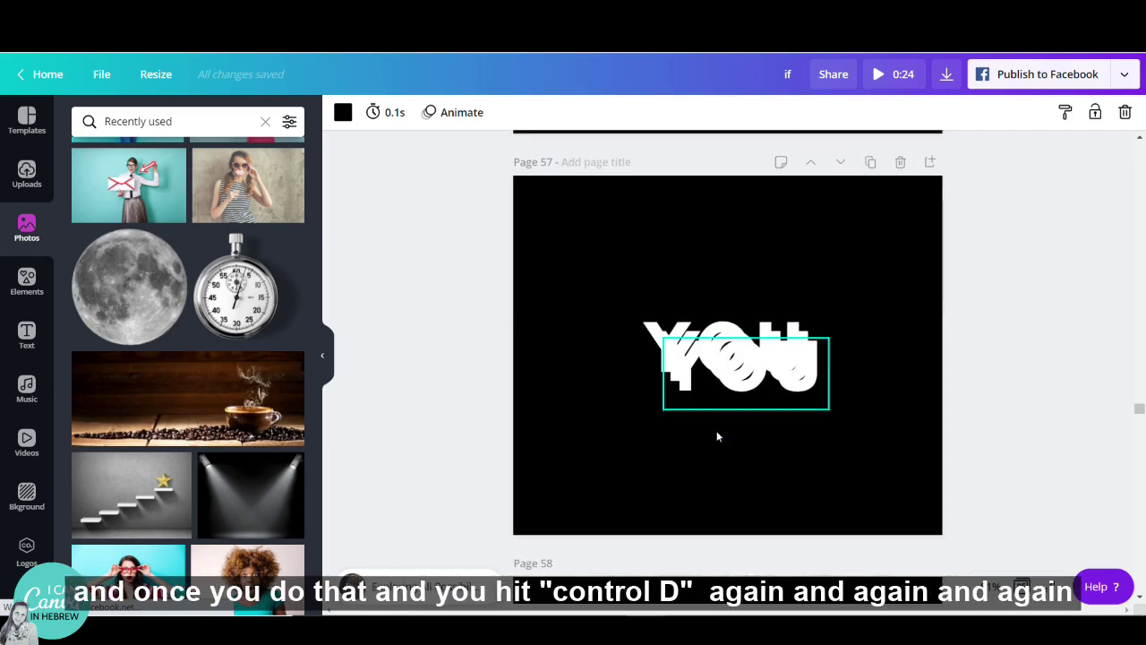
pyautogui.scroll(-14, 717, 435)
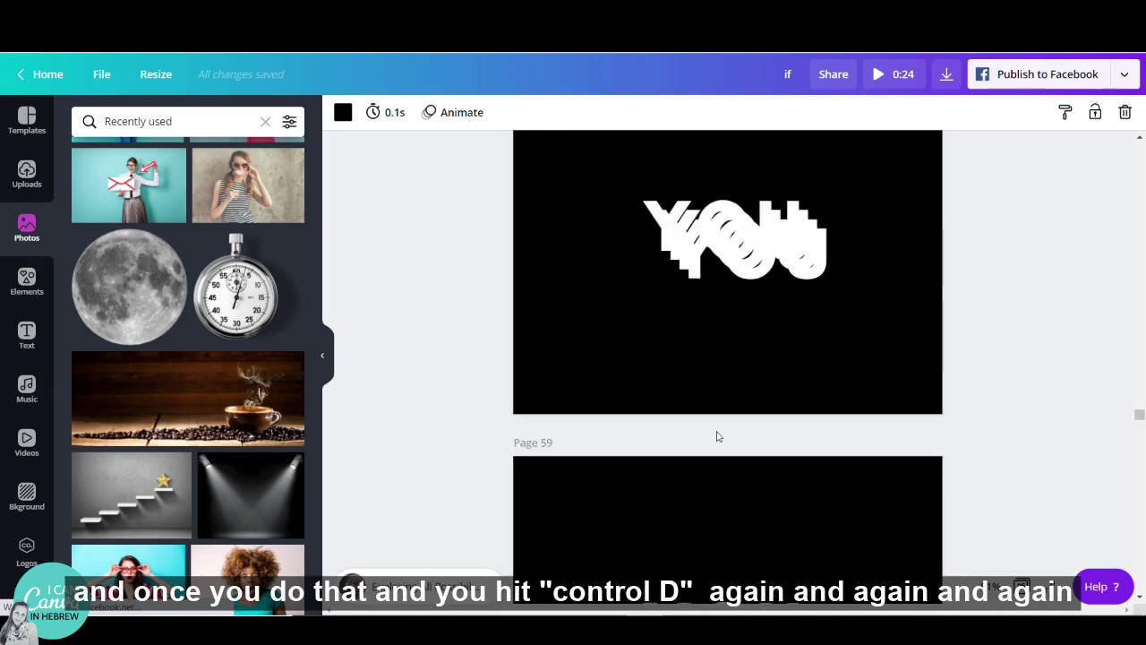
pyautogui.scroll(-5, 718, 436)
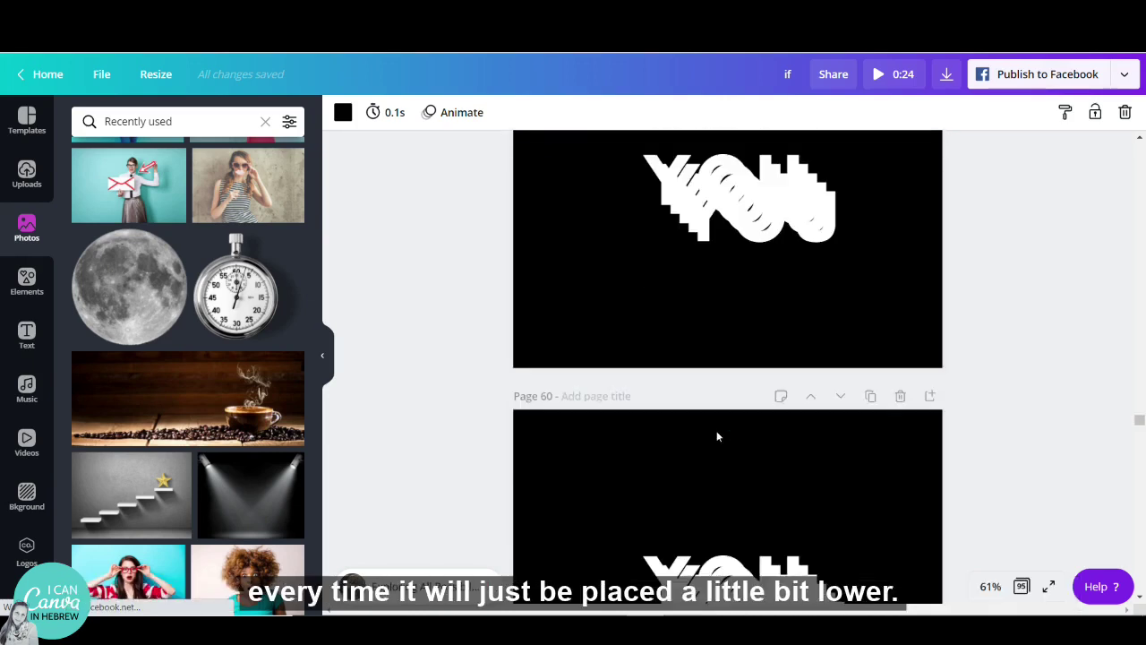
pyautogui.scroll(-3, 716, 436)
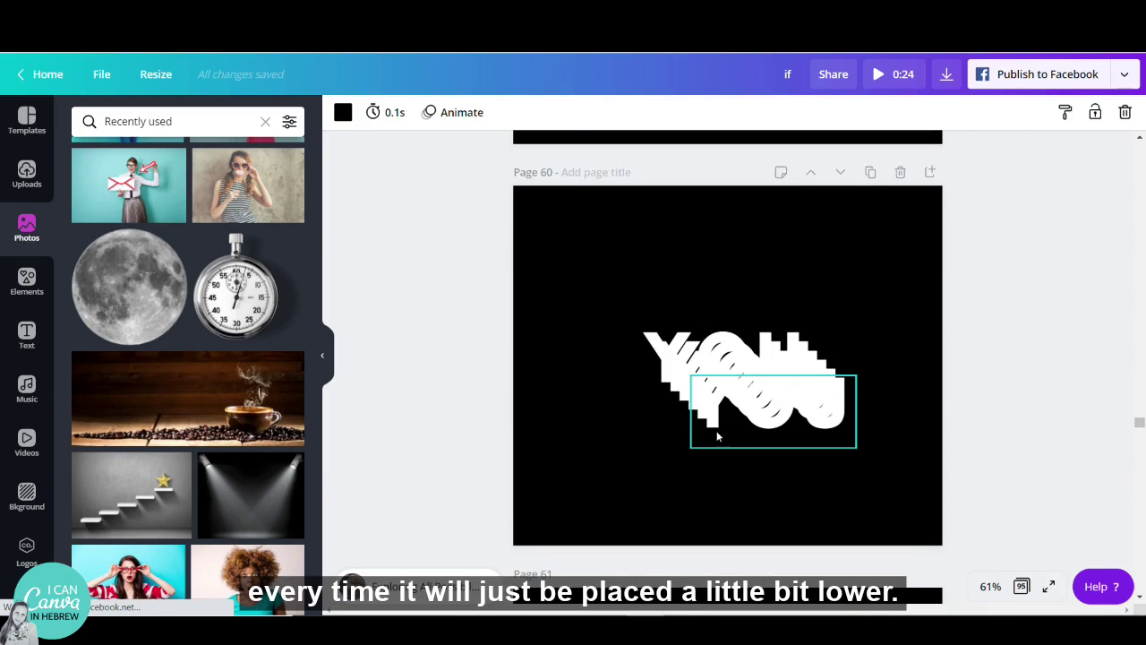
pyautogui.scroll(-7, 716, 437)
pyautogui.scroll(-10, 717, 436)
pyautogui.scroll(-18, 716, 436)
pyautogui.scroll(-14, 716, 436)
pyautogui.scroll(-5, 716, 435)
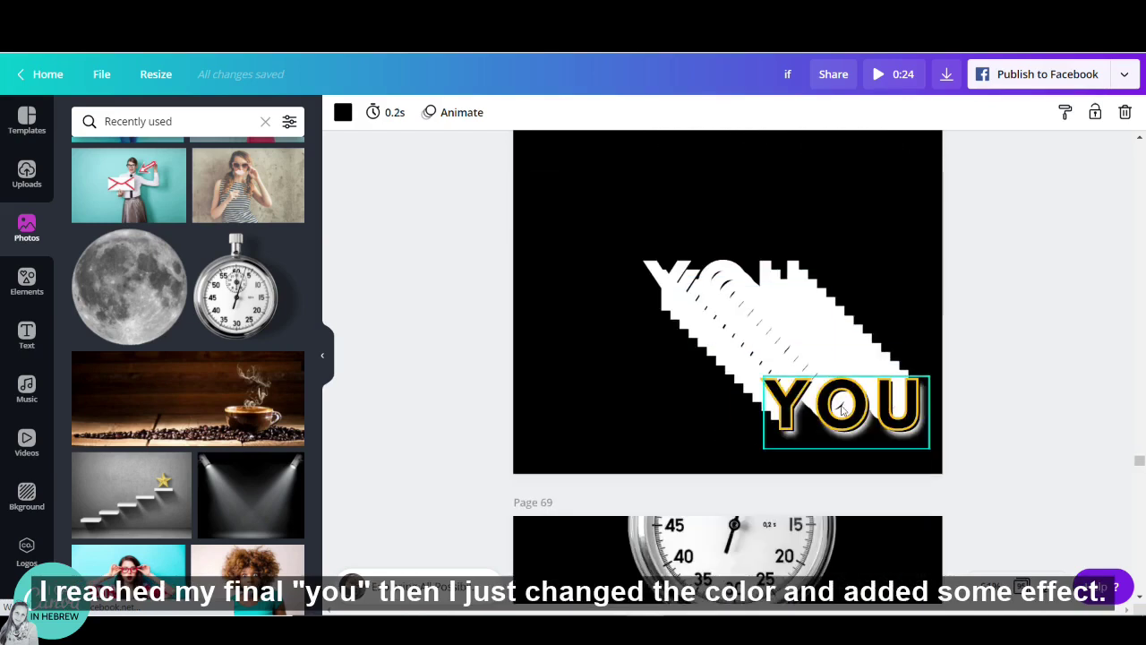
# Return to the page overview and open page 69 with the stopwatch and the word WAITING for editing.
pyautogui.click(906, 379)
pyautogui.scroll(-2, 833, 454)
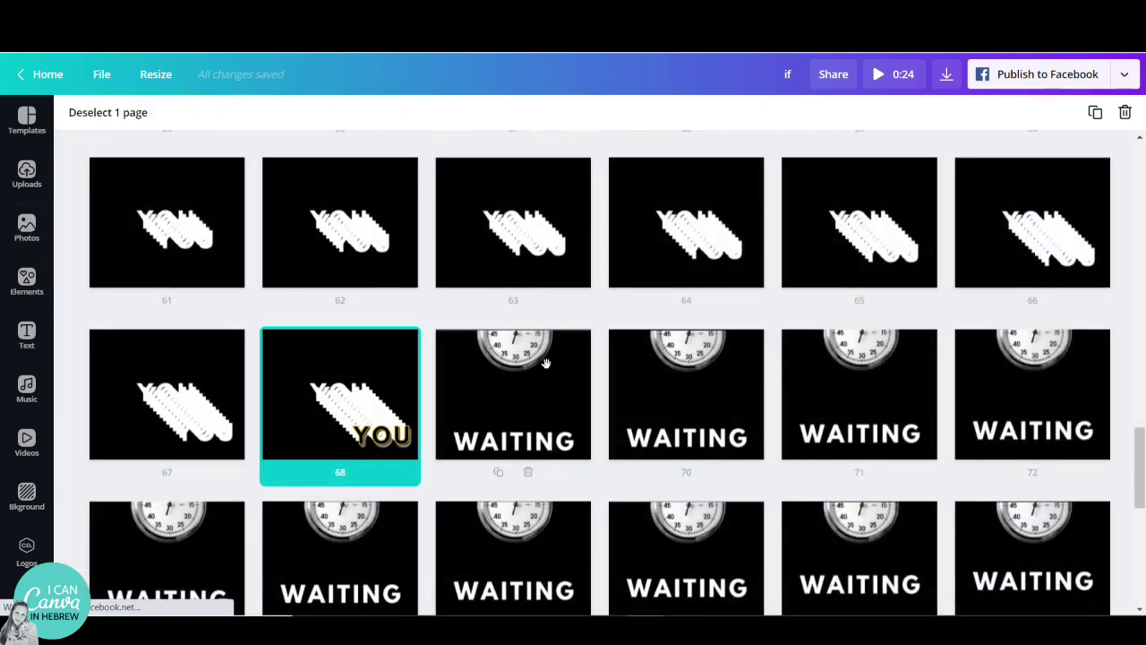
pyautogui.keyDown('shift'); pyautogui.click(550, 375); pyautogui.keyUp('shift')
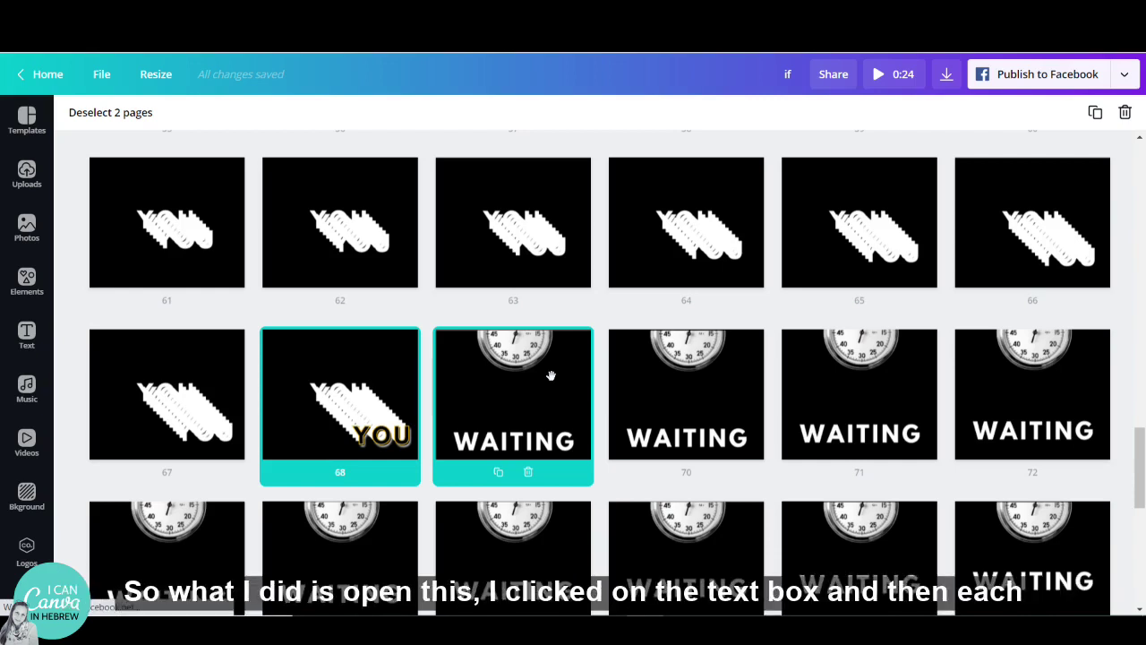
pyautogui.doubleClick(550, 375)
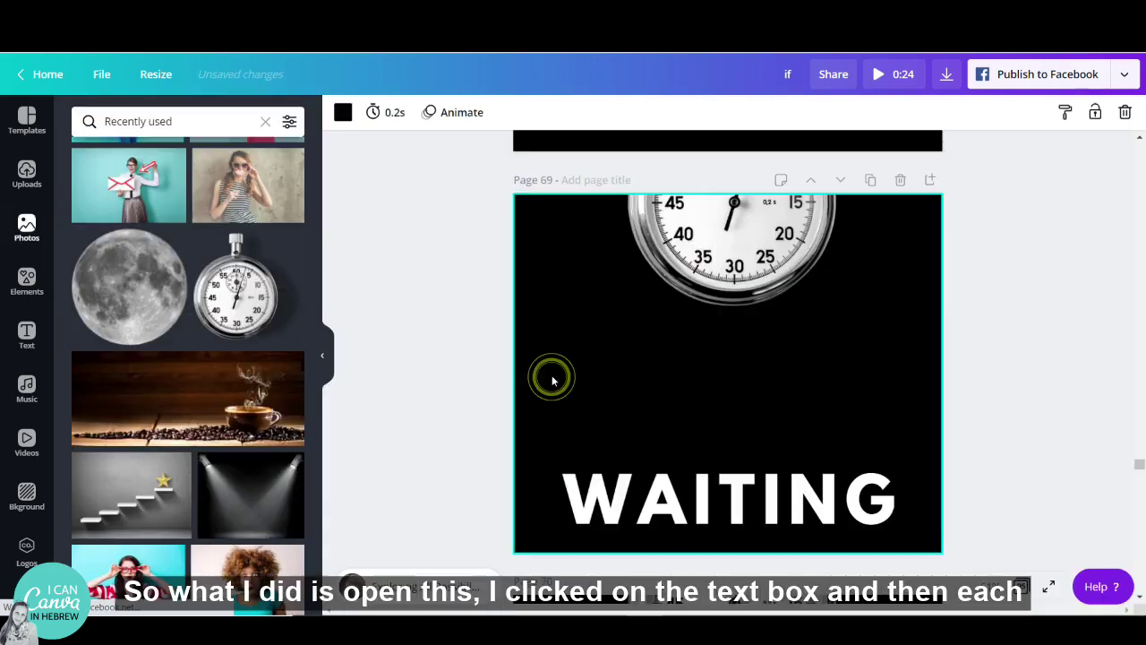
# Select the WAITING text on page 69 and compare its vertical position on pages 70 through 72.
pyautogui.click(786, 490)
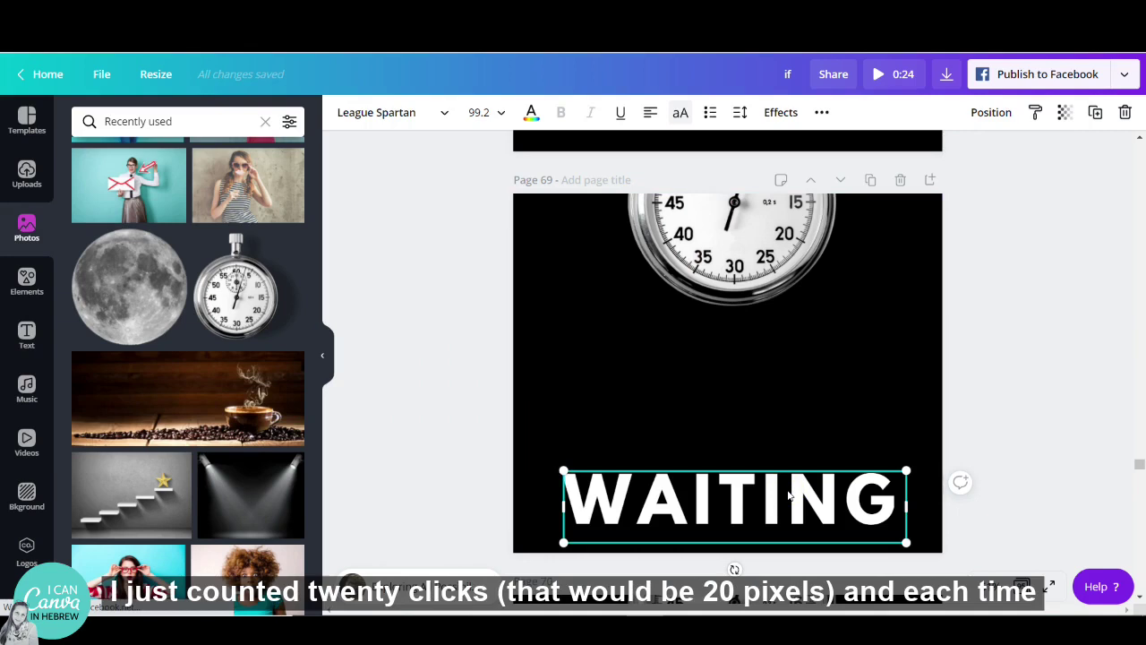
pyautogui.scroll(-5, 787, 489)
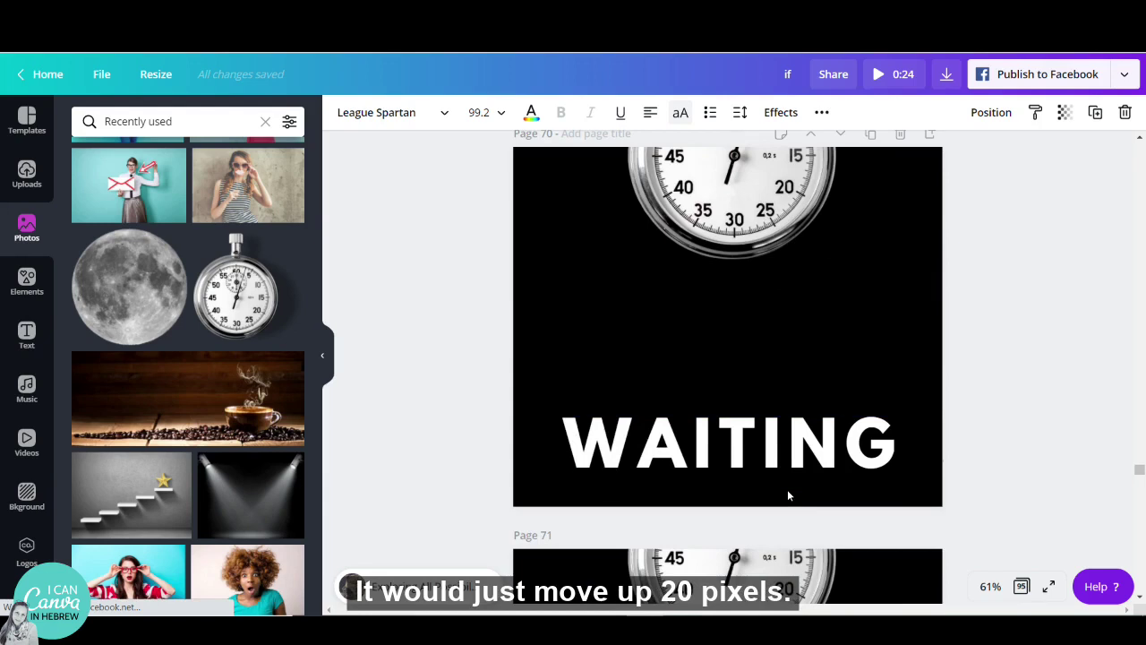
pyautogui.scroll(-5, 788, 493)
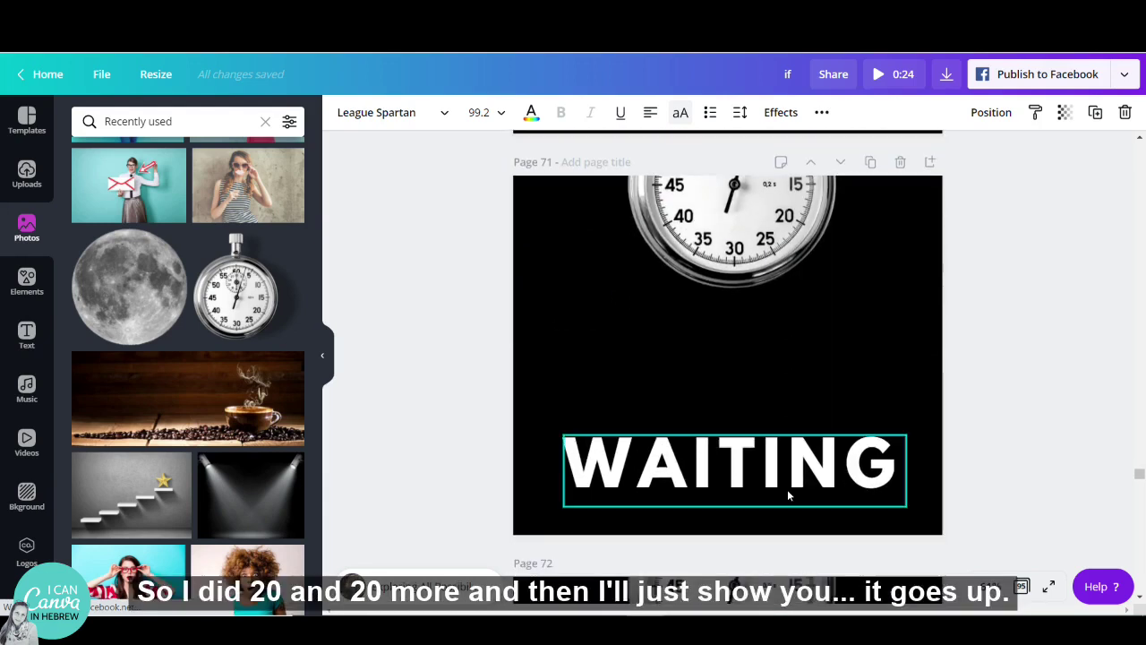
pyautogui.scroll(-5, 787, 489)
# Try nudging the WAITING text slightly upward on page 72 and undo the move.
pyautogui.click(787, 489)
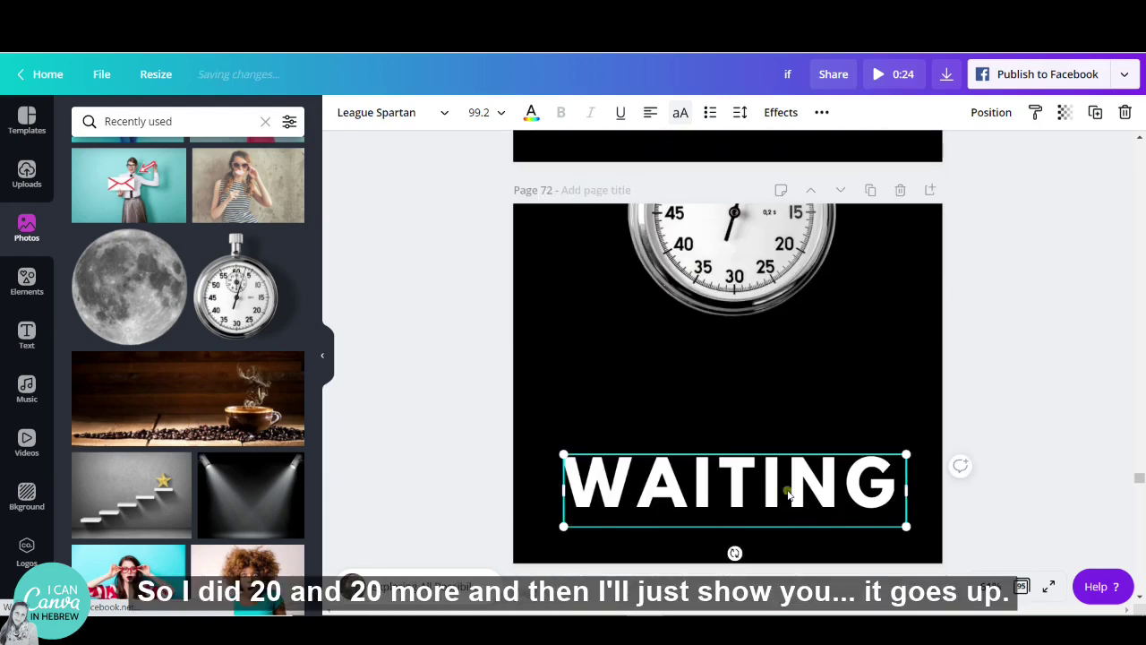
pyautogui.press('Up')
pyautogui.press('Up')
pyautogui.press('Up')
pyautogui.press('Up')
pyautogui.press('Up')
pyautogui.press('Up')
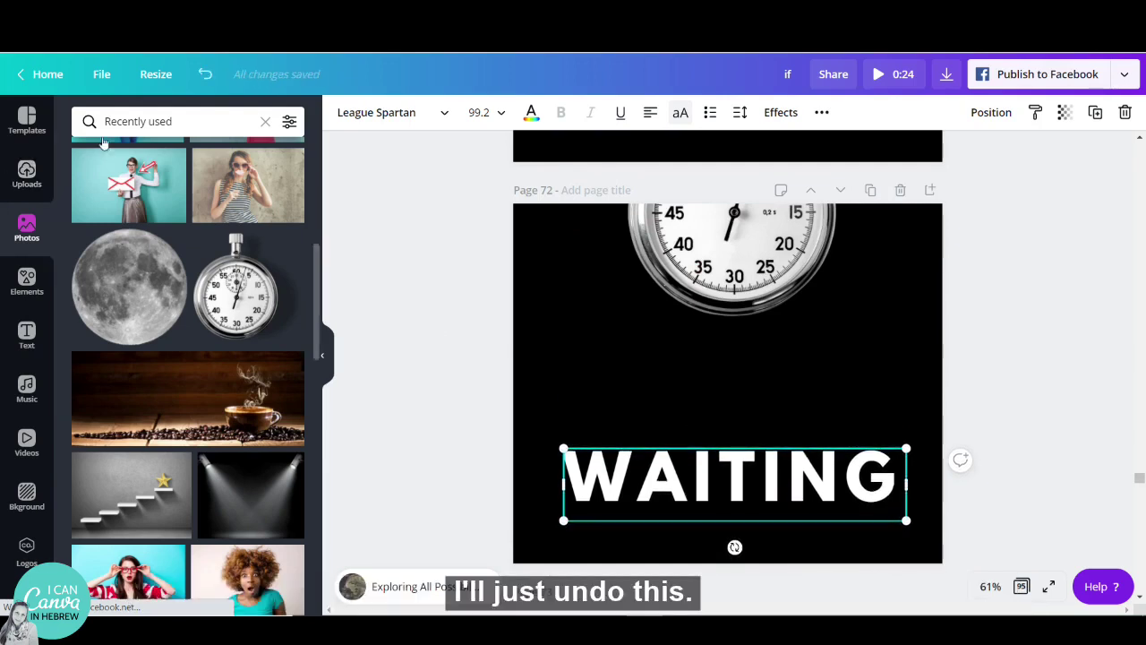
pyautogui.click(207, 71)
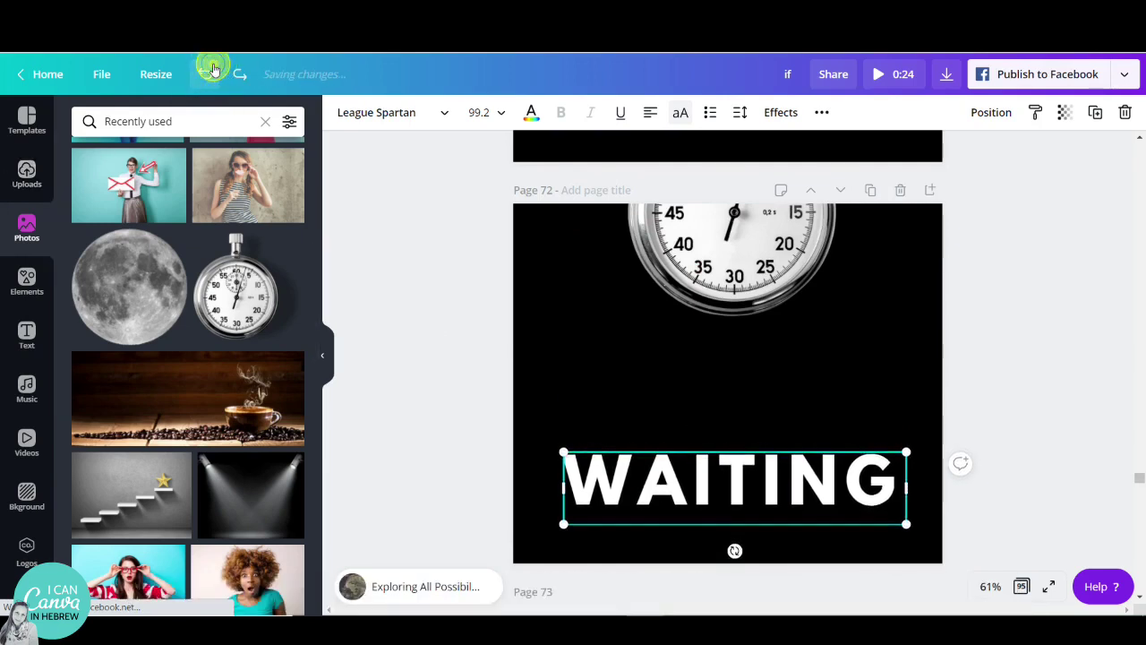
# Follow the upward movement of the WAITING text on the pages after page 72, through page 76.
pyautogui.scroll(-4, 734, 382)
pyautogui.scroll(-8, 745, 380)
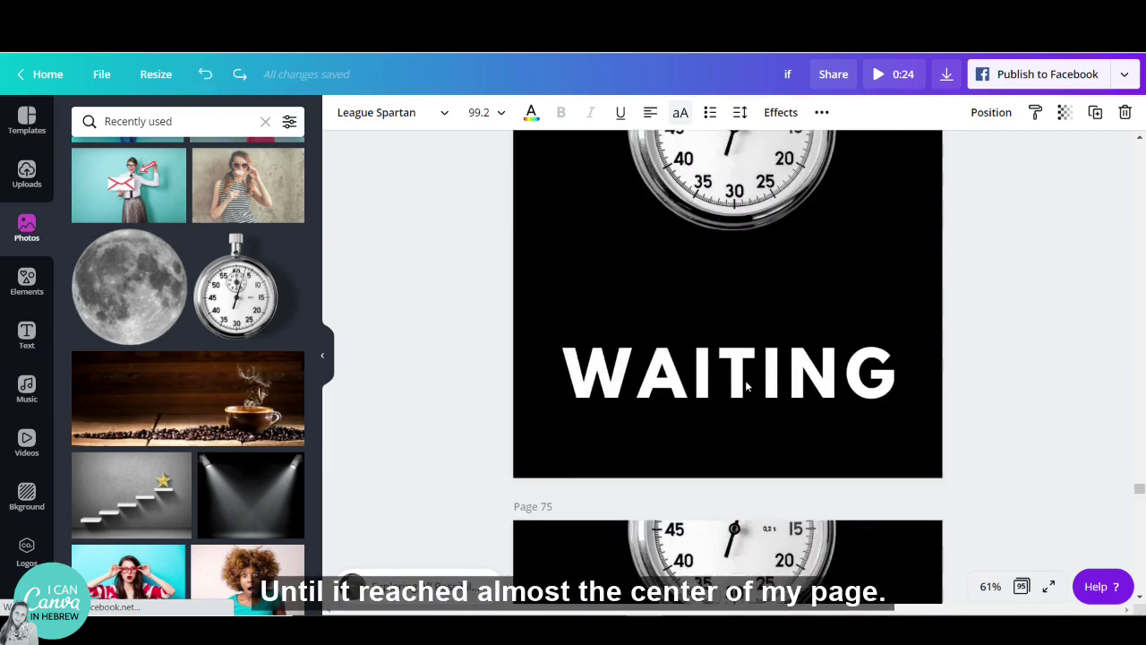
pyautogui.scroll(-5, 747, 385)
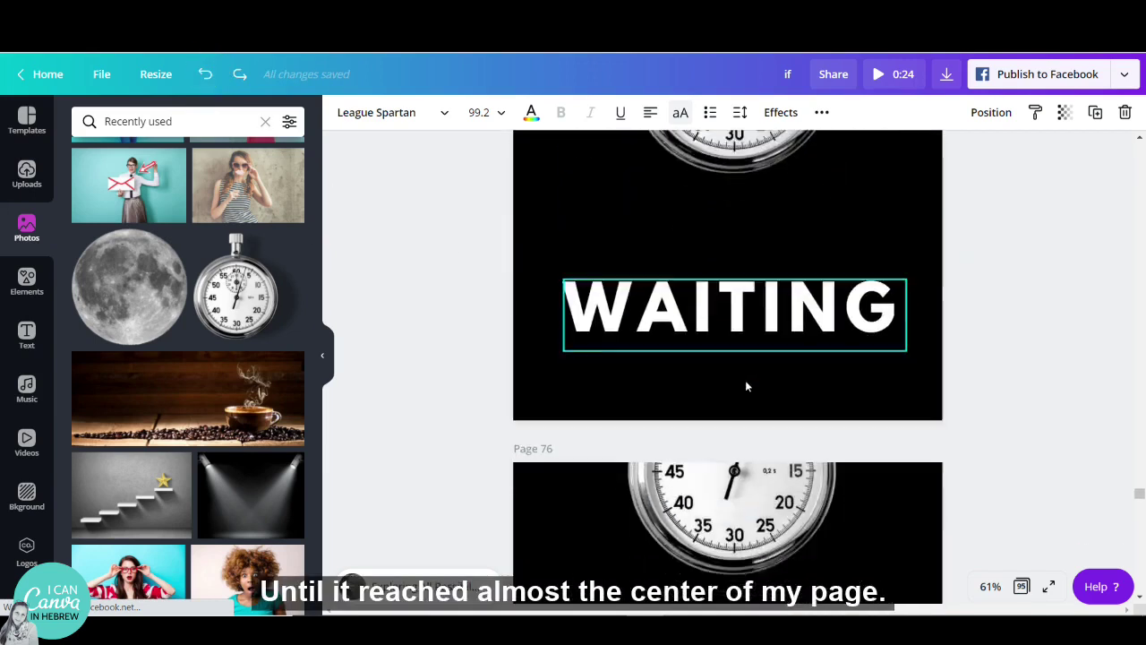
pyautogui.scroll(-2, 746, 386)
# Return to the page overview, open page 82 with the split FOR design, and check its white rectangle and black background.
pyautogui.click(1020, 587)
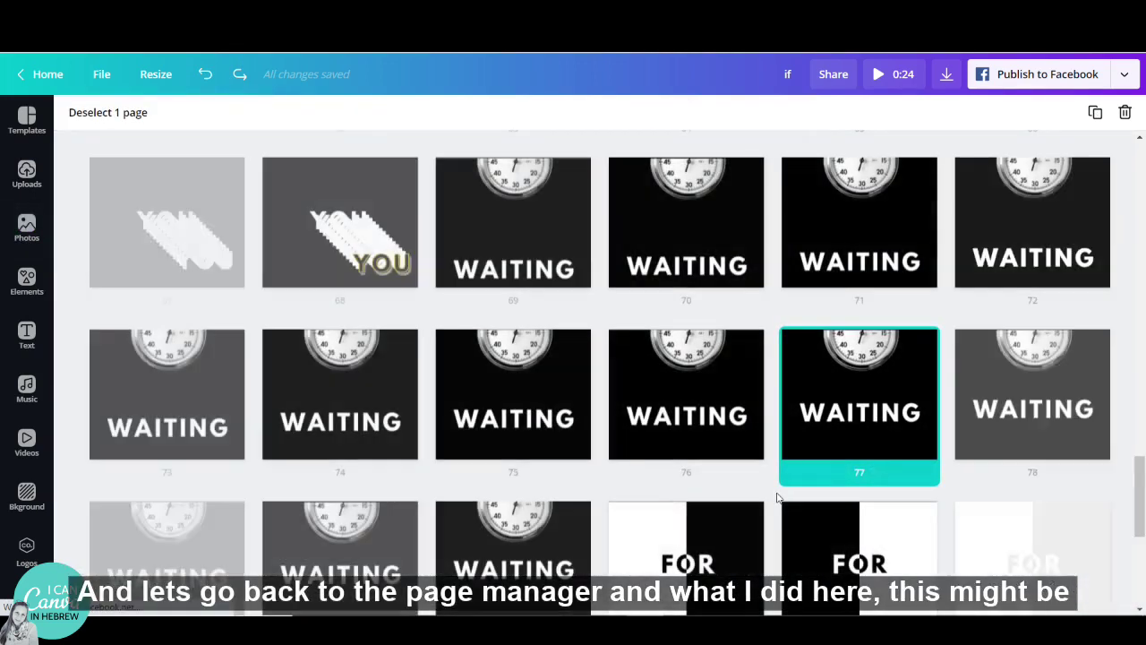
pyautogui.scroll(-1, 400, 501)
pyautogui.scroll(-2, 399, 502)
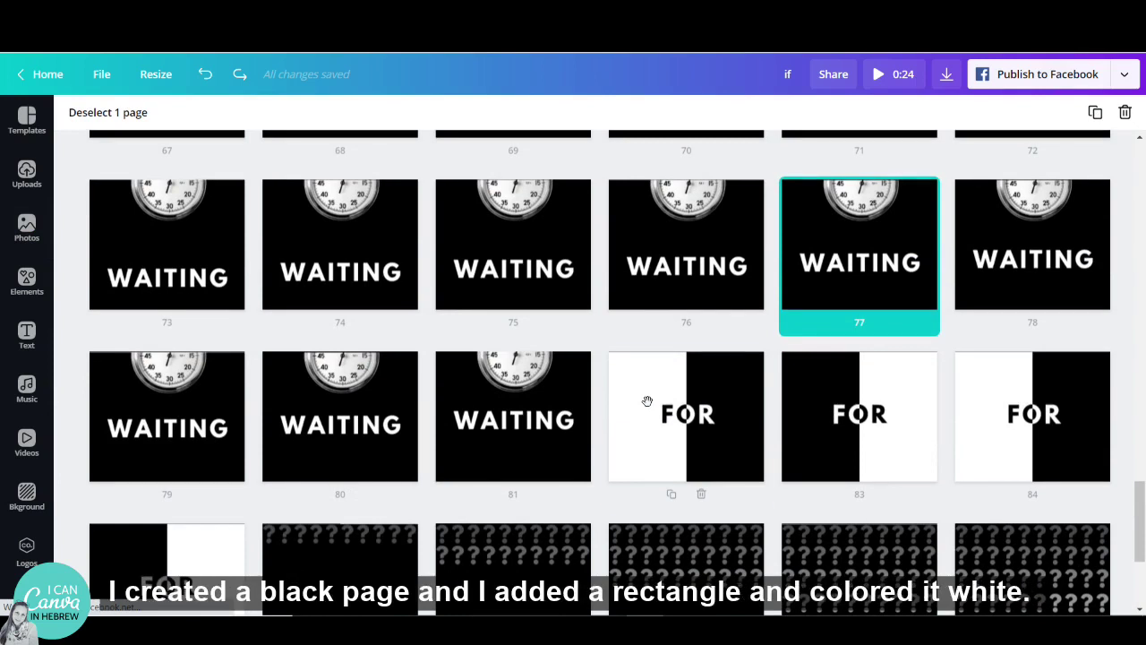
pyautogui.doubleClick(647, 401)
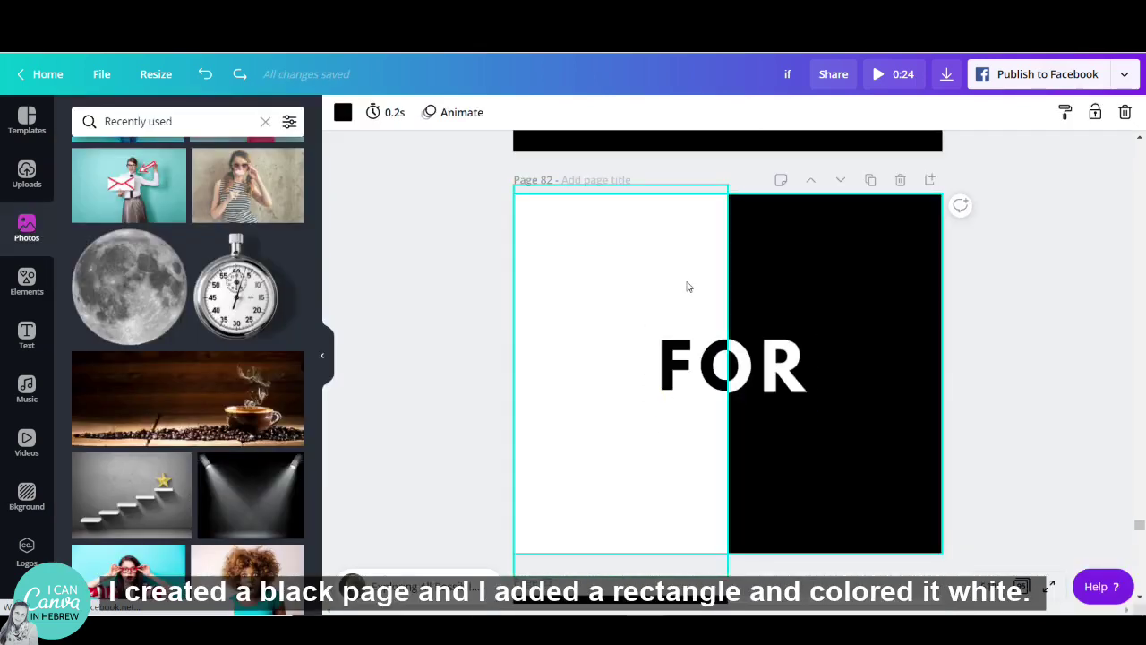
pyautogui.click(678, 274)
pyautogui.click(833, 272)
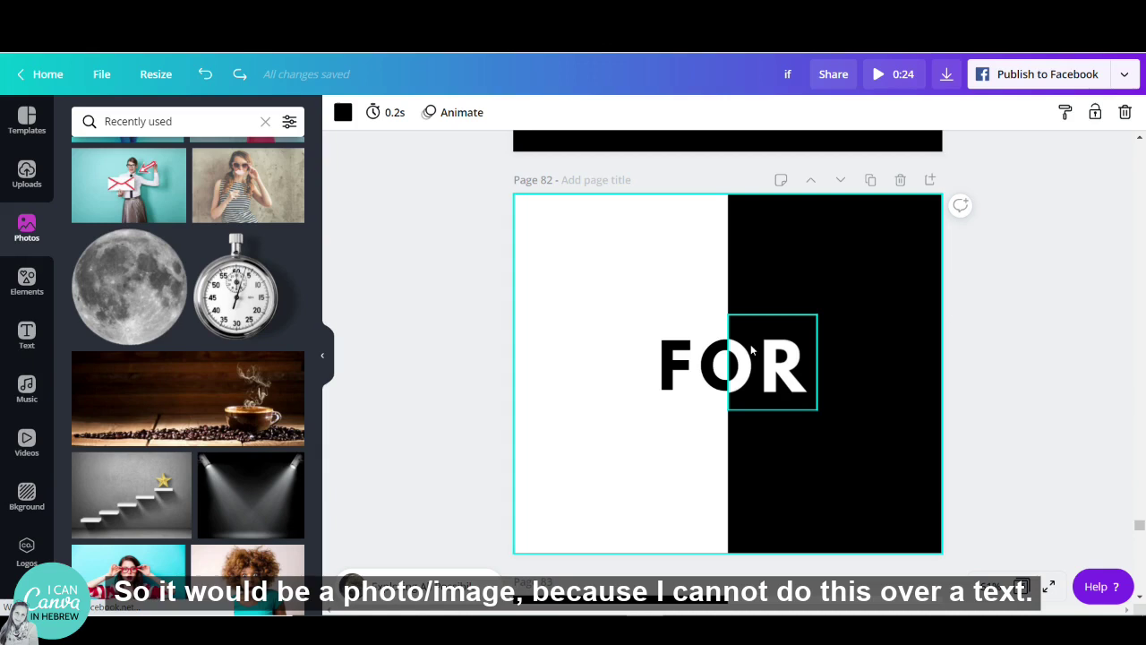
# Try moving the FOR text box aside on page 82 to show its layers, and put it back.
pyautogui.click(694, 386)
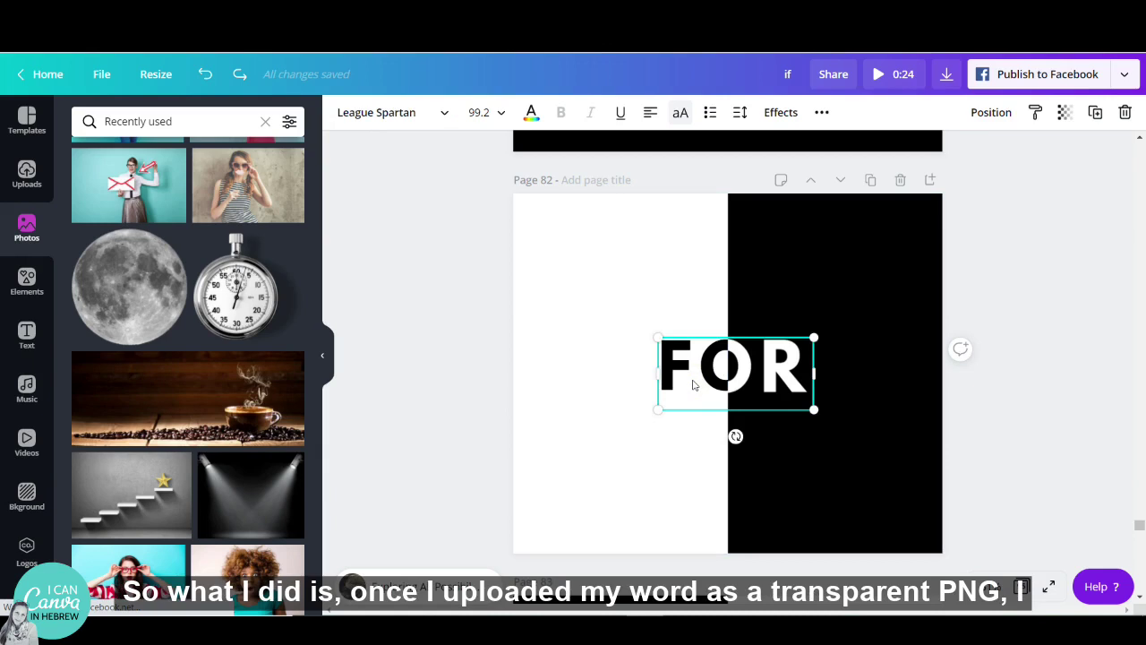
pyautogui.moveTo(685, 373); pyautogui.dragTo(642, 349)
pyautogui.moveTo(757, 363)
pyautogui.mouseDown()
pyautogui.moveTo(839, 358)
pyautogui.moveTo(756, 369)
pyautogui.mouseUp()
pyautogui.moveTo(650, 335); pyautogui.dragTo(758, 378)
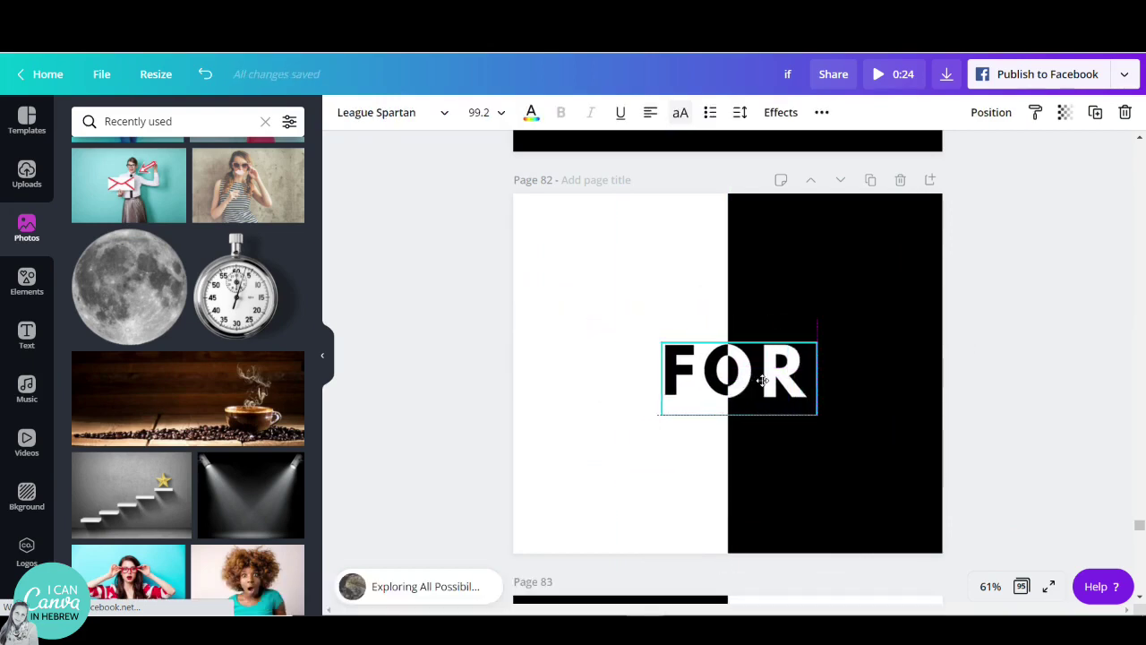
# Inspect the white rectangle and the cropped image of the word's white half on page 82.
pyautogui.click(633, 448)
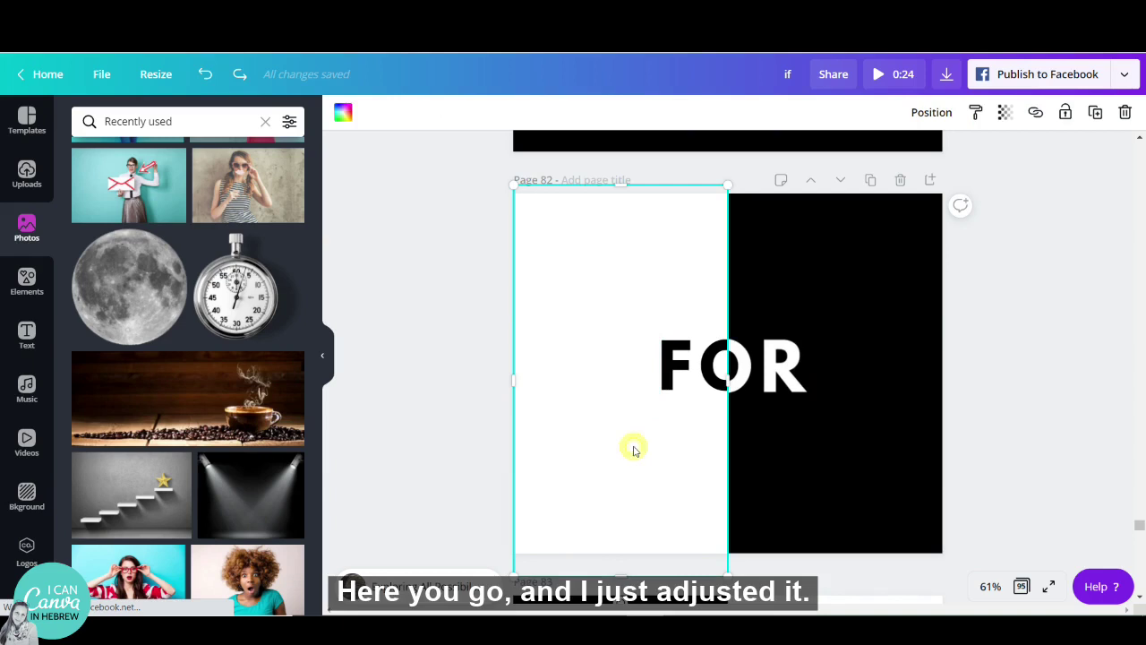
pyautogui.click(748, 386)
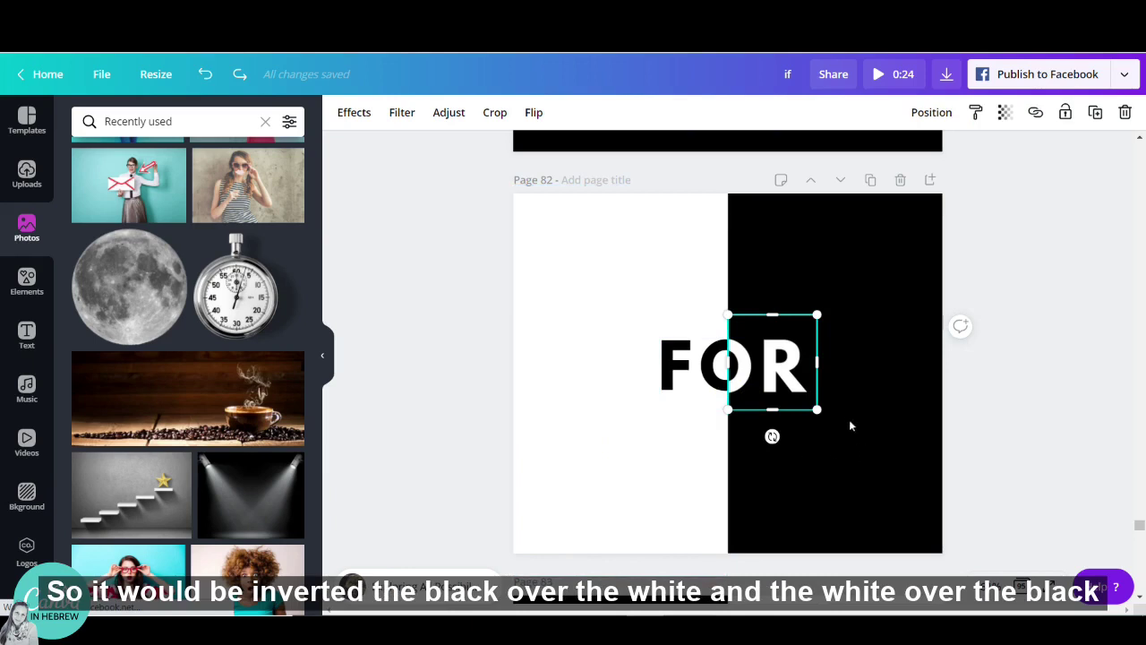
pyautogui.click(672, 441)
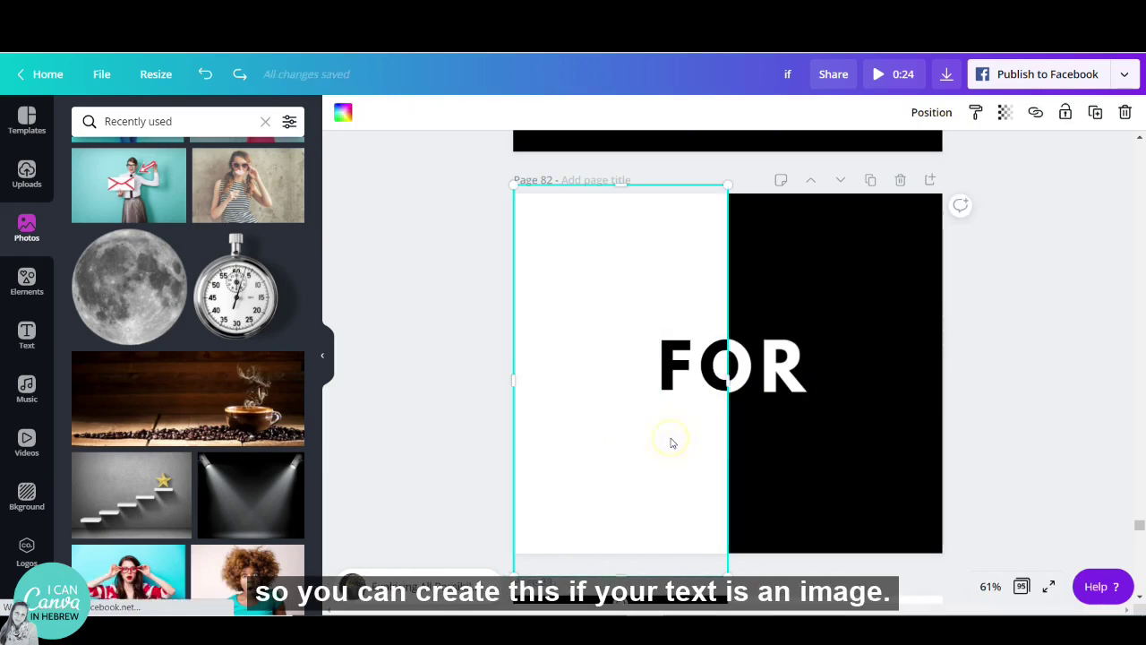
# Glance at the inverted FOR design on page 83, and review the FOR and question-mark pages in the page overview.
pyautogui.scroll(-2, 775, 403)
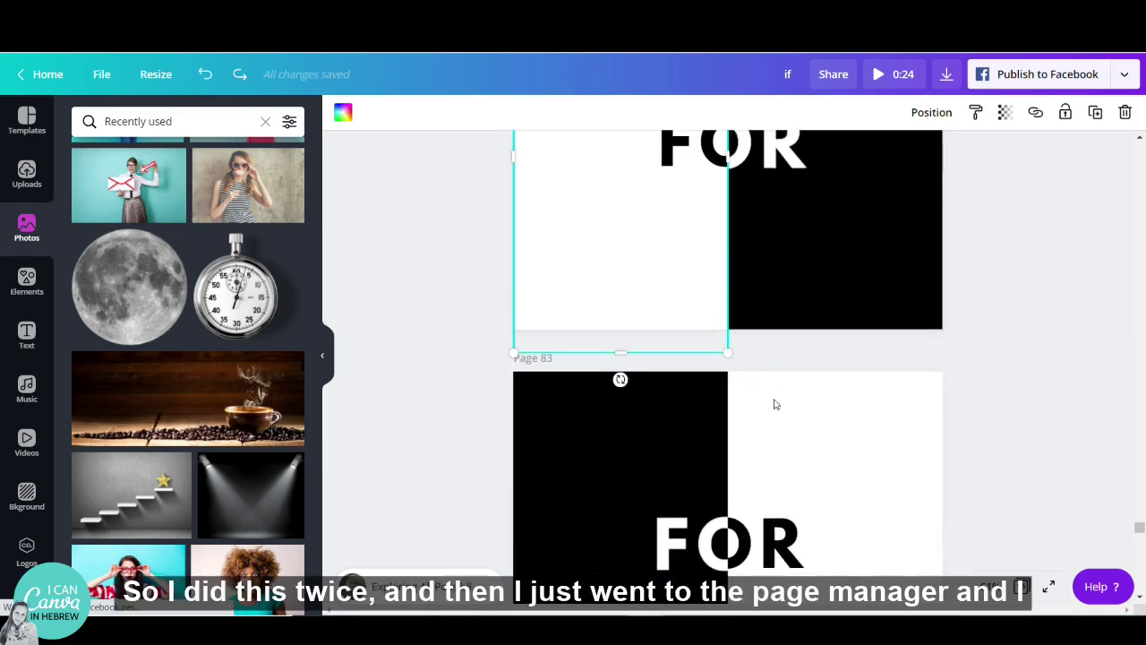
pyautogui.click(997, 582)
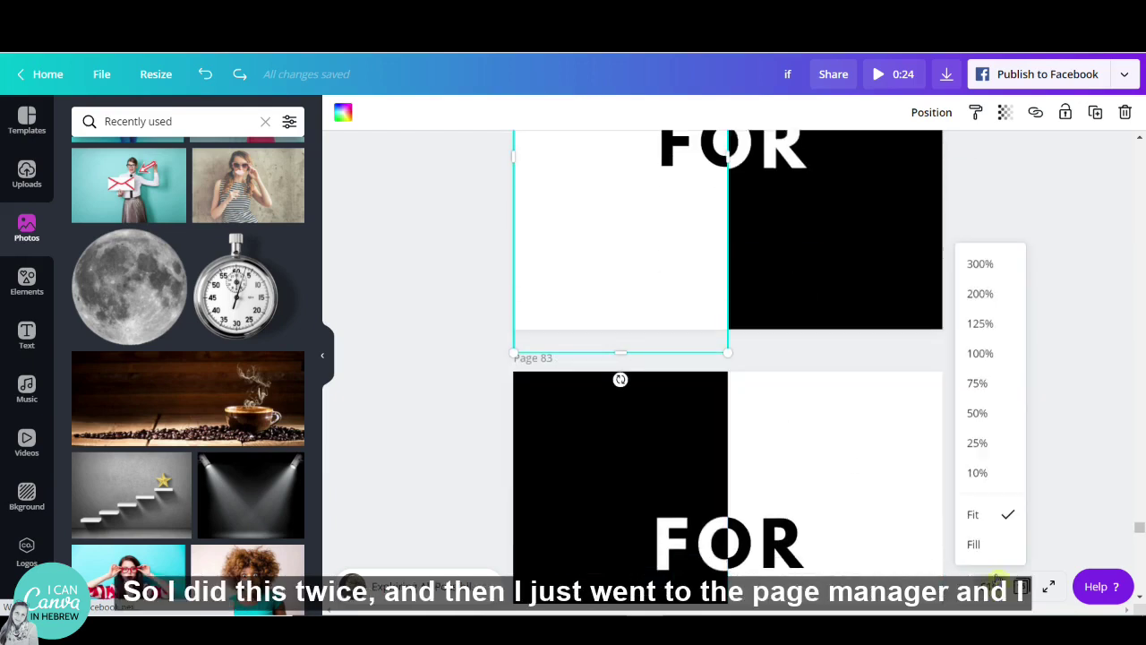
pyautogui.click(1022, 586)
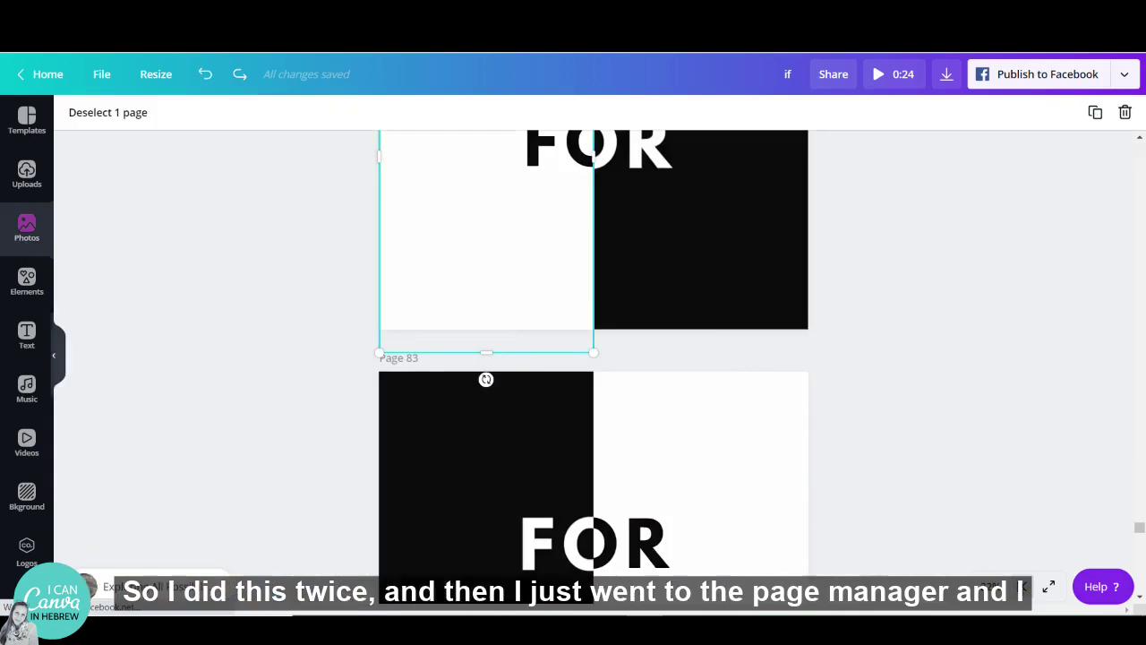
pyautogui.scroll(-1, 759, 430)
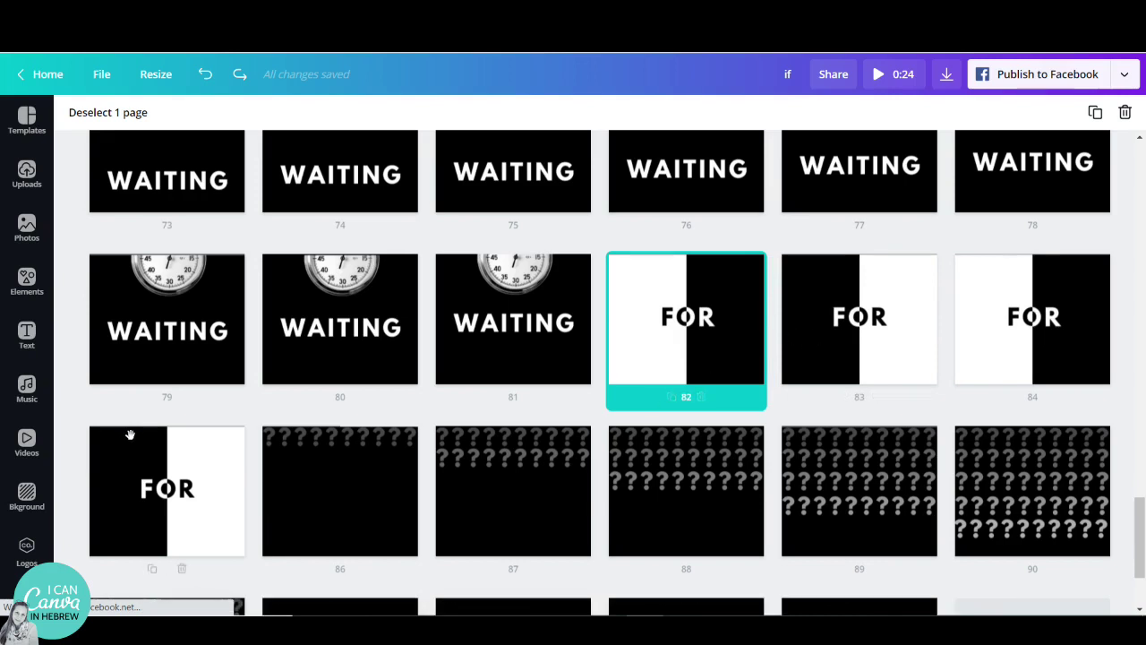
pyautogui.scroll(-2, 132, 436)
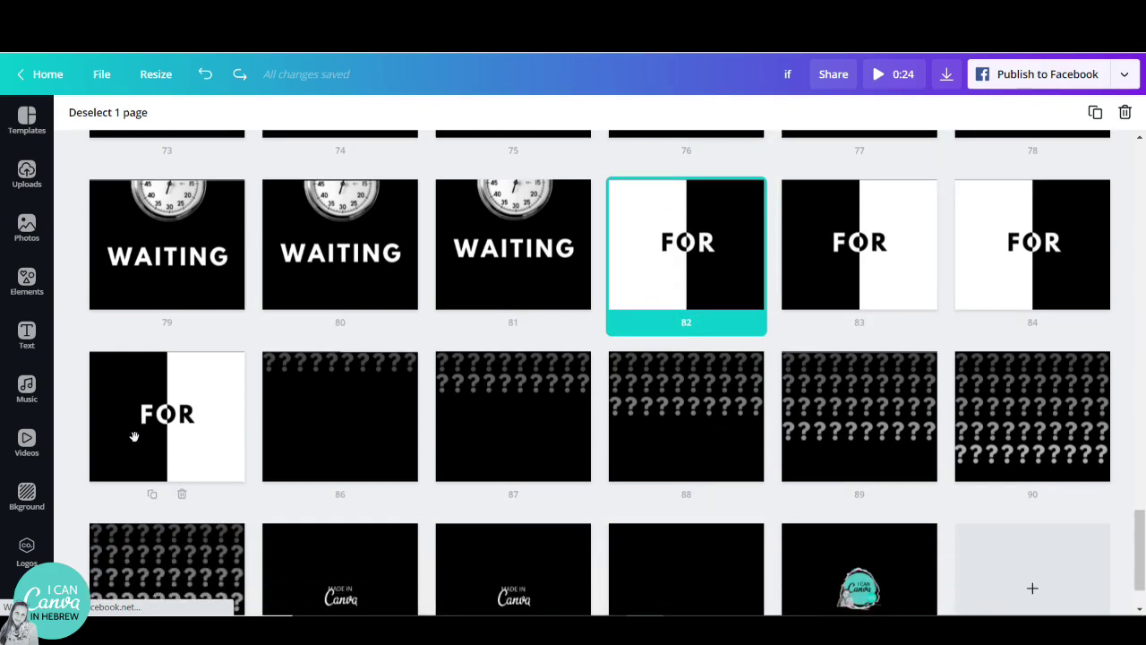
# Compare the stacked question-mark pages 86 to 91 with the repeated CAN pages 7 to 10 in the page overview.
pyautogui.keyDown('shift'); pyautogui.click(330, 423); pyautogui.keyUp('shift')
pyautogui.scroll(15, 331, 422)
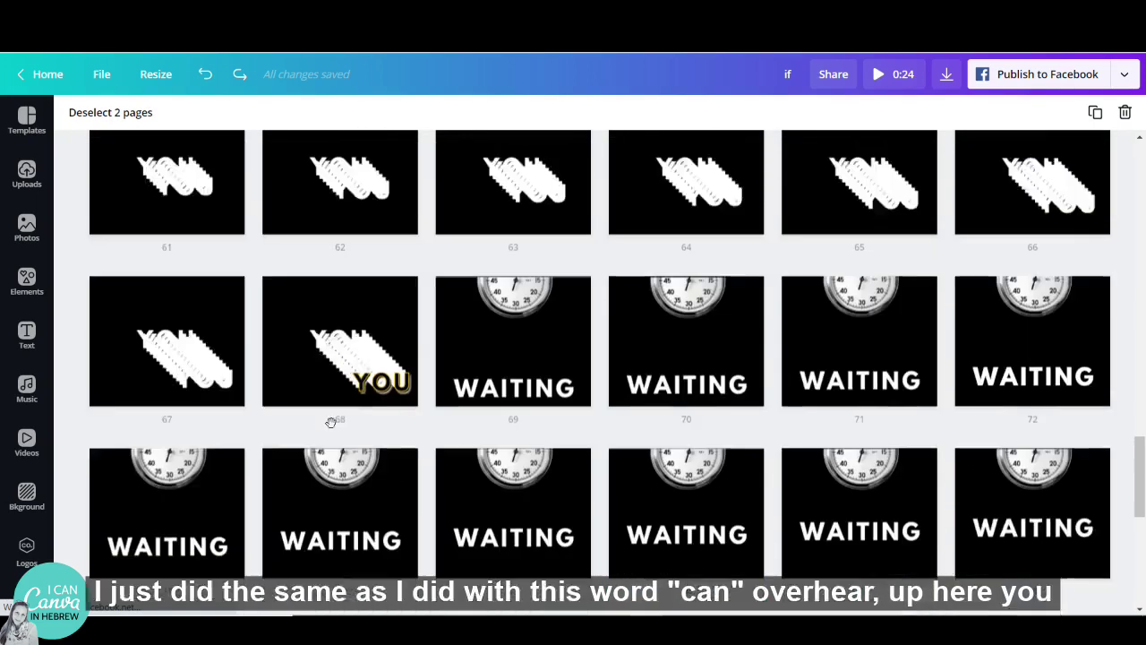
pyautogui.scroll(10, 330, 423)
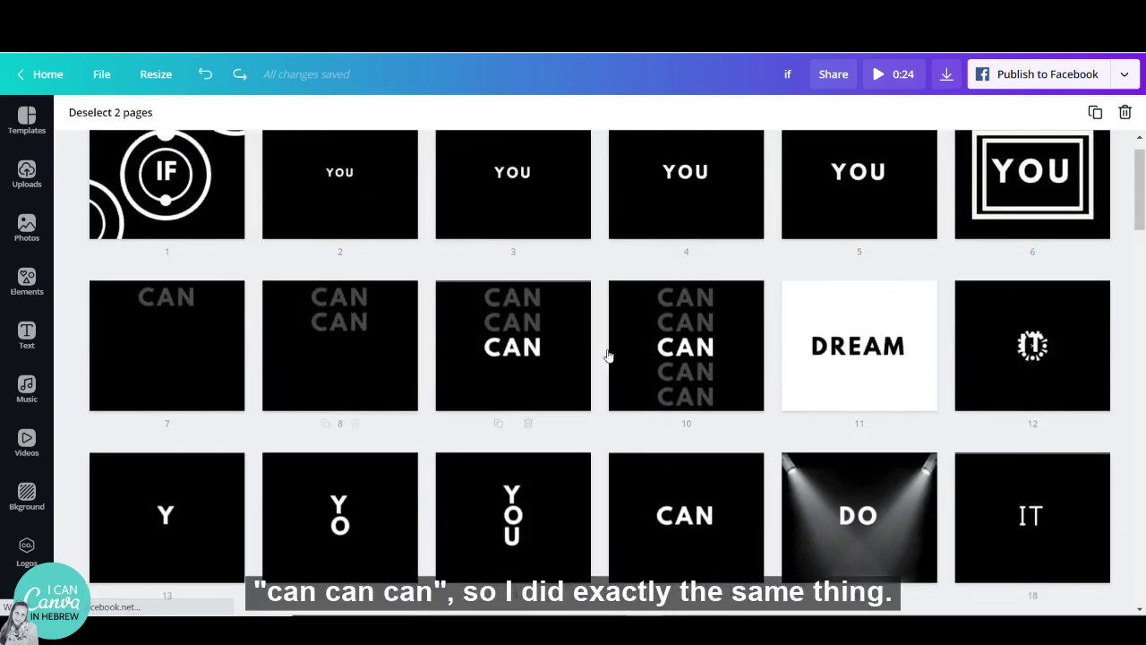
pyautogui.scroll(-12, 540, 439)
pyautogui.scroll(-10, 541, 439)
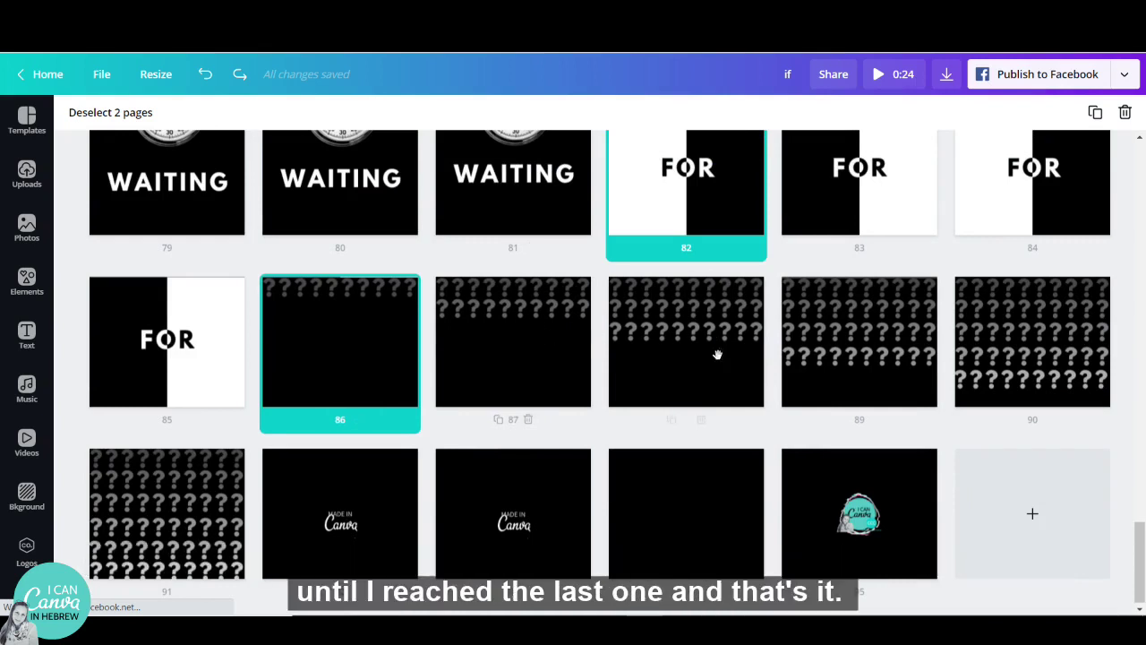
pyautogui.scroll(-1, 143, 519)
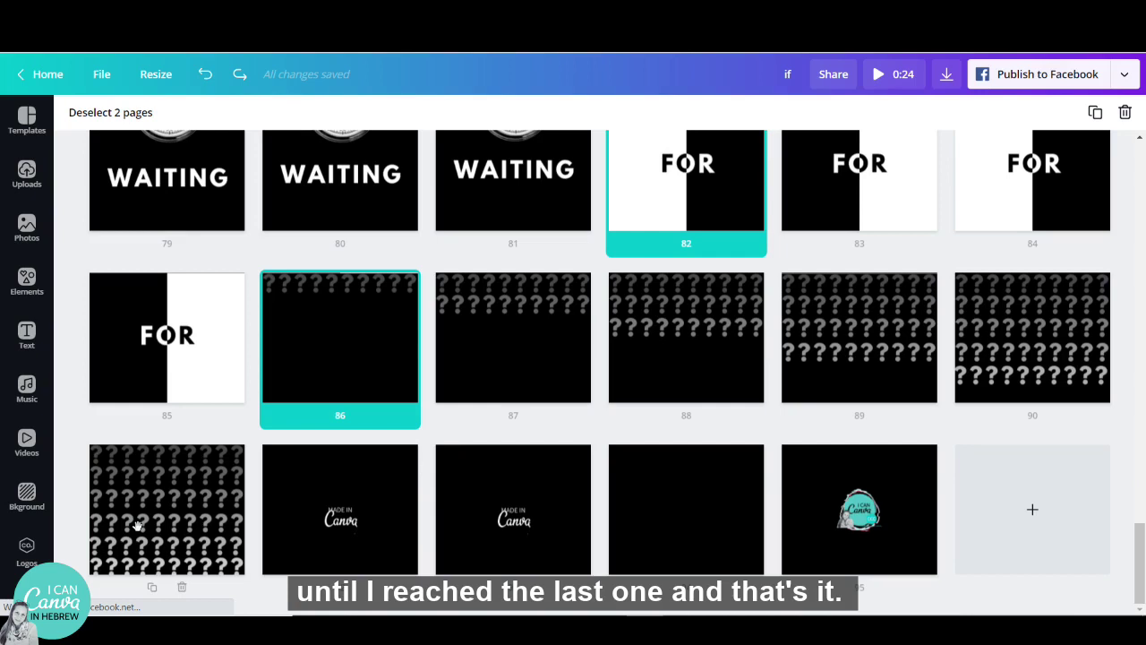
# Open page 92 with the MADE IN Canva design from the page overview and look at its video background.
pyautogui.keyDown('shift'); pyautogui.click(303, 474); pyautogui.keyUp('shift')
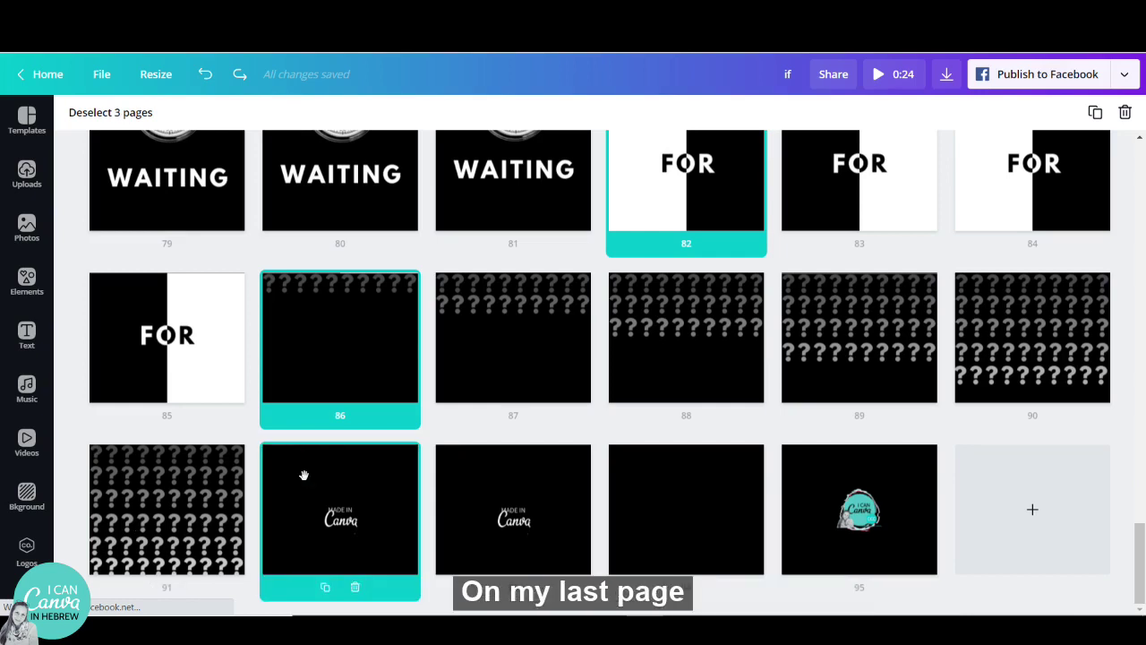
pyautogui.doubleClick(372, 521)
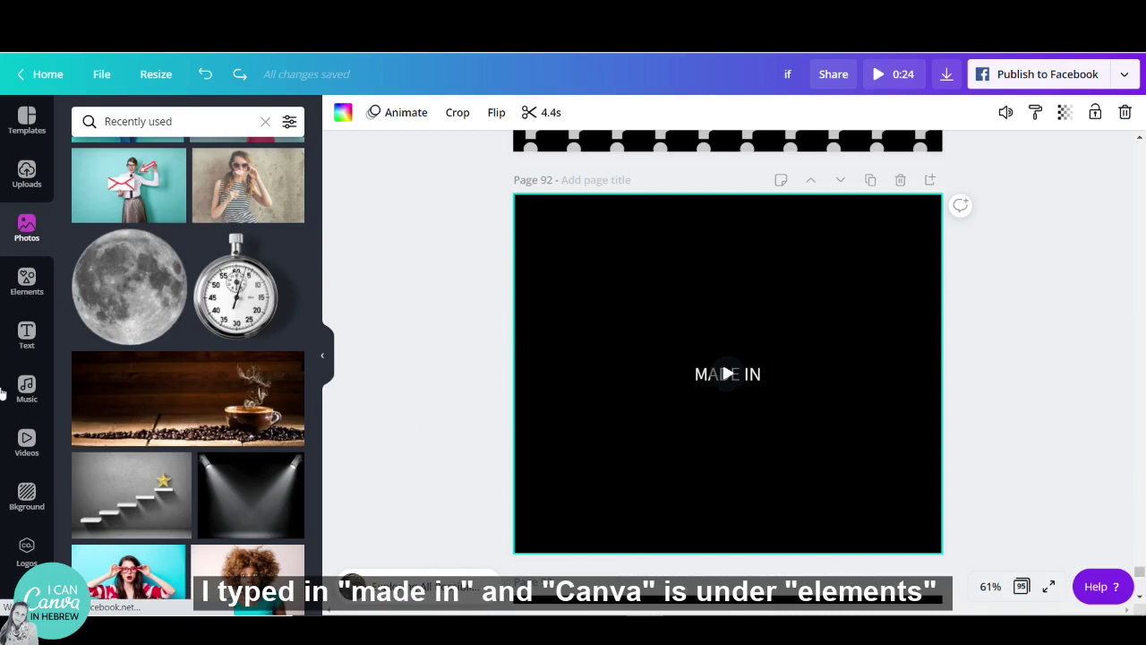
pyautogui.scroll(-1, 892, 388)
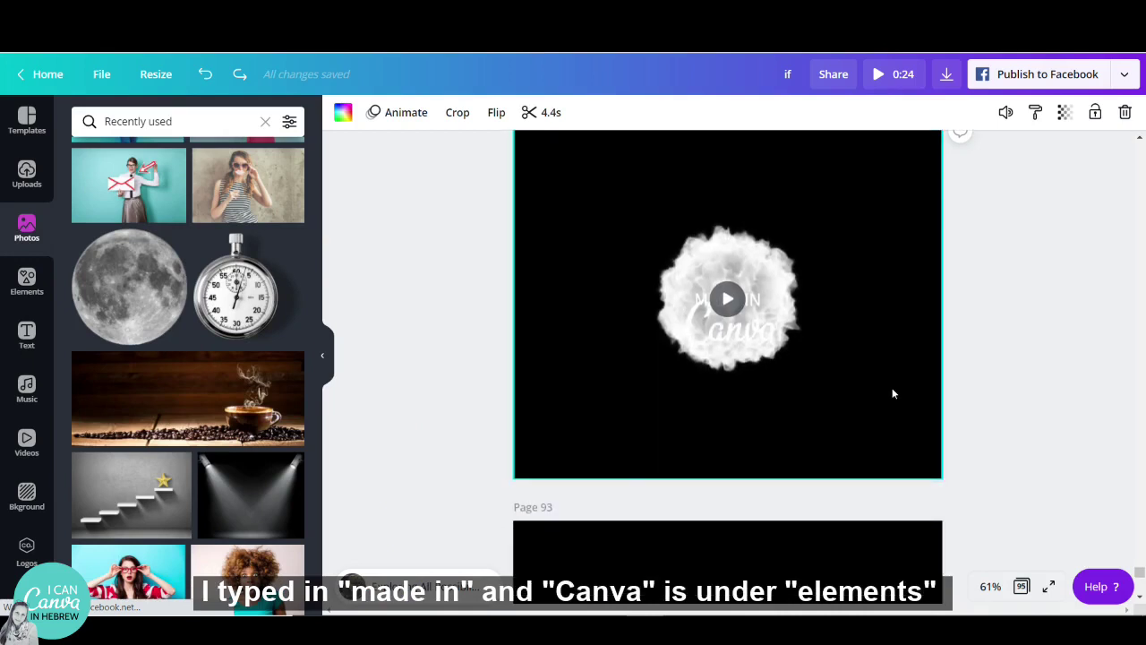
# Clear the previous elements search, open the full Stickers category, and search it for "canva" to locate the animated Canva logo.
pyautogui.click(27, 291)
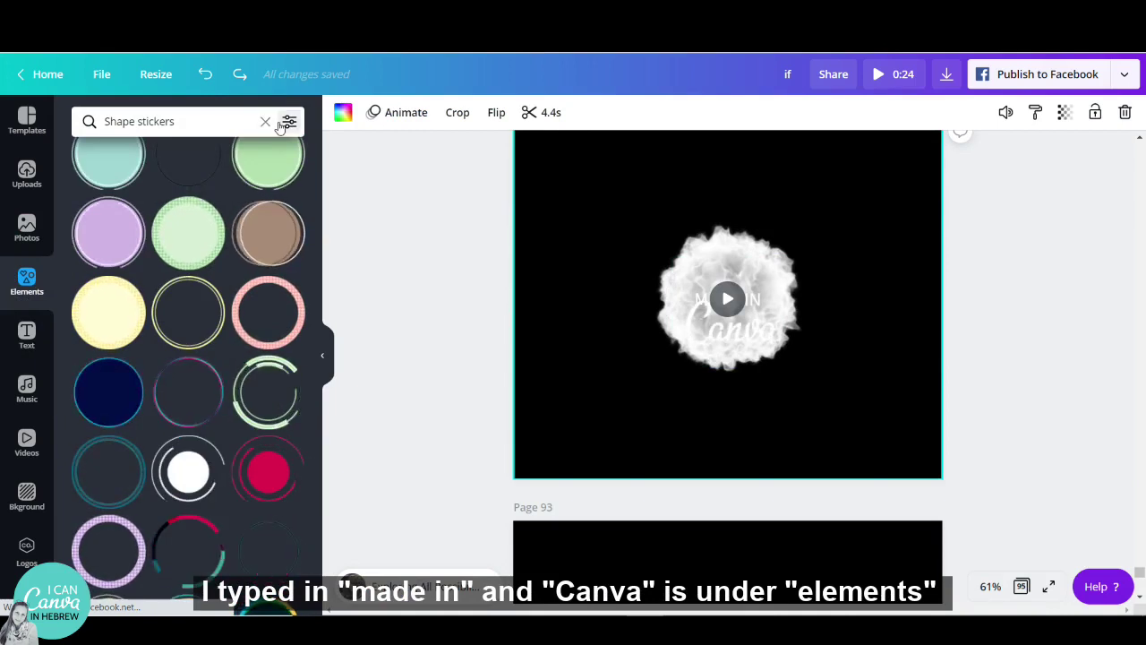
pyautogui.click(265, 122)
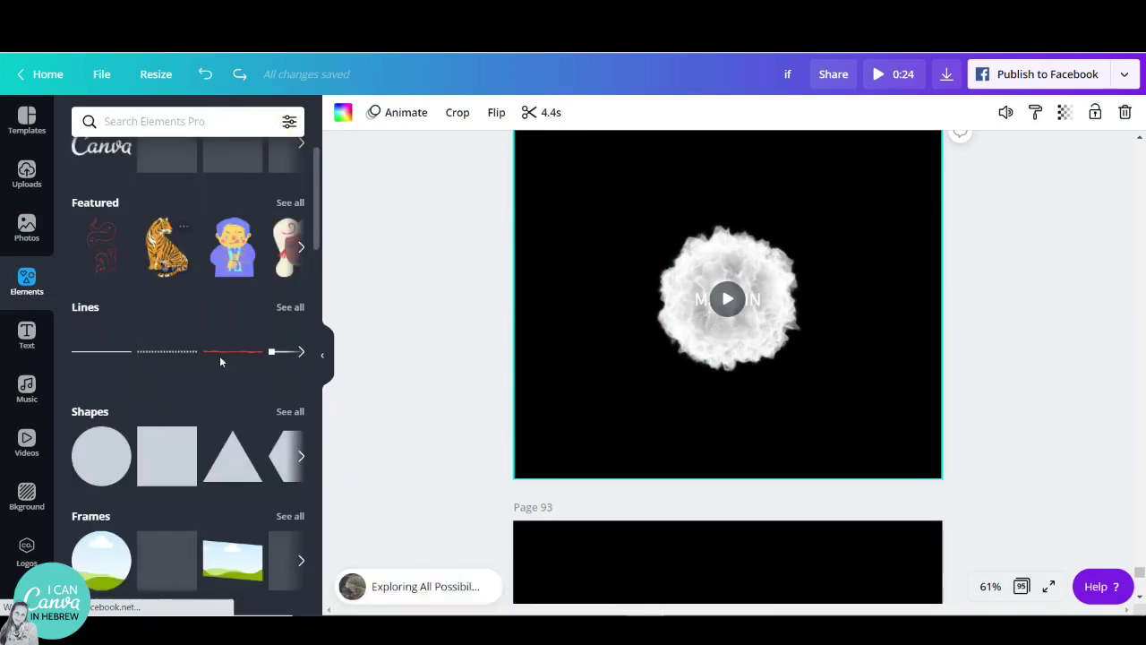
pyautogui.scroll(-2, 257, 492)
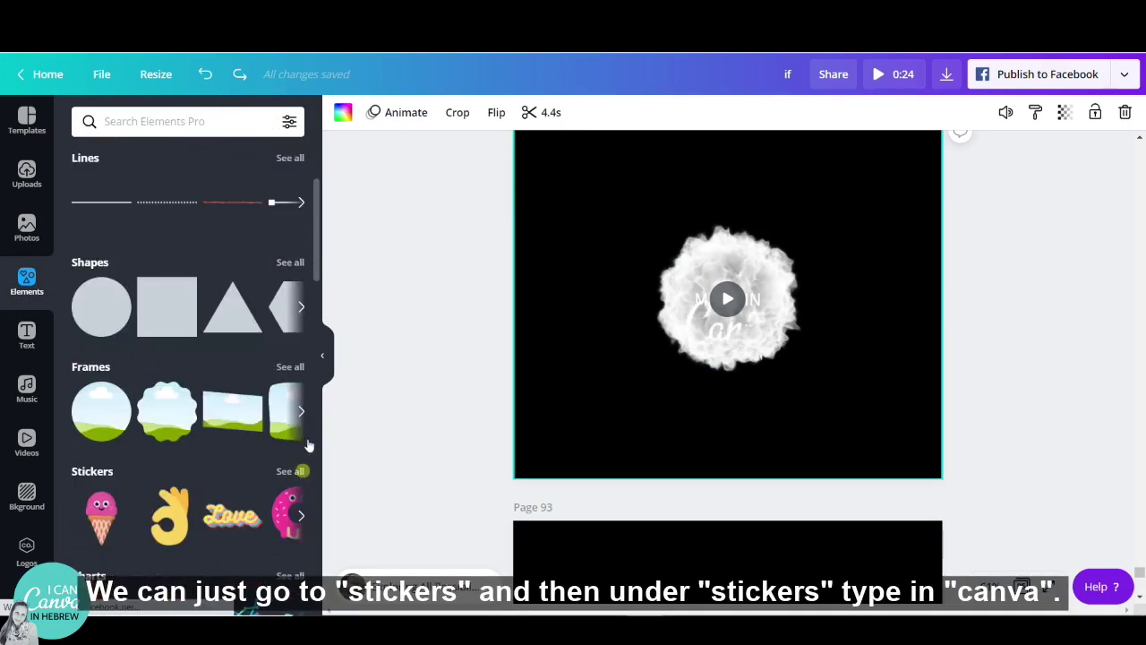
pyautogui.click(288, 471)
pyautogui.click(204, 121)
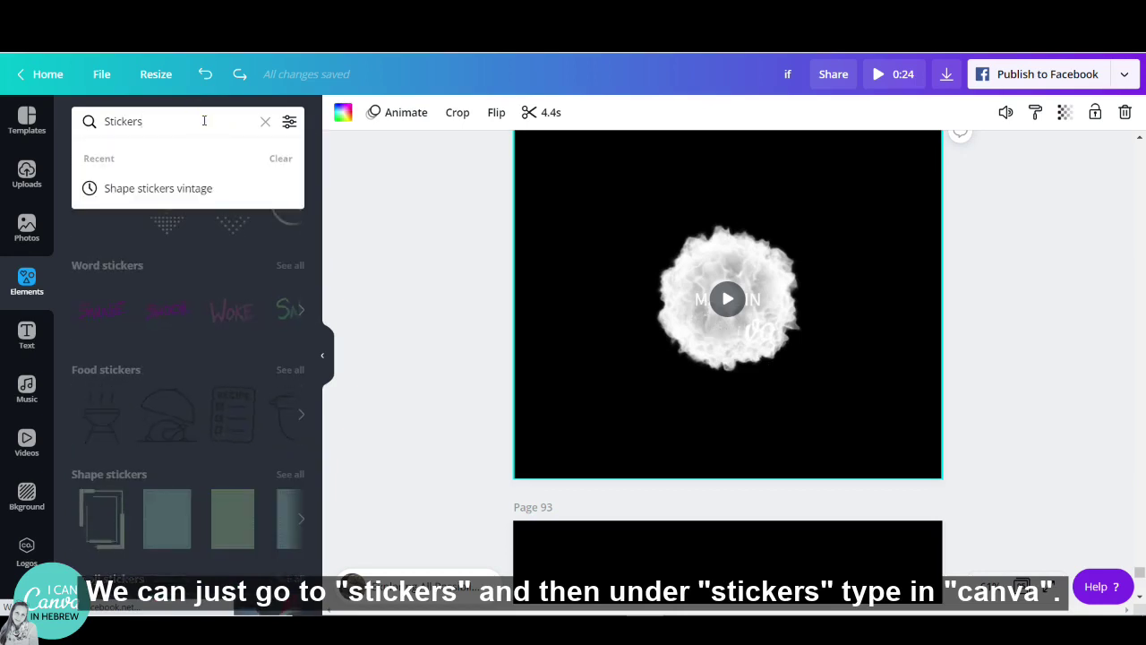
pyautogui.write('canv')
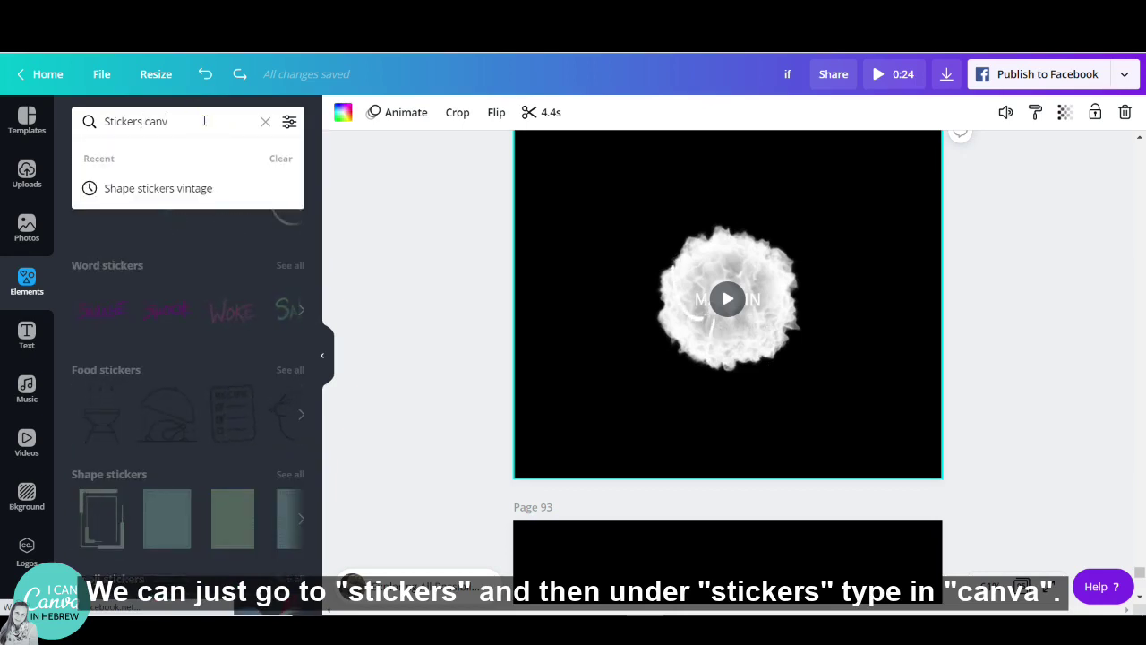
pyautogui.write('a')
pyautogui.press('Return')
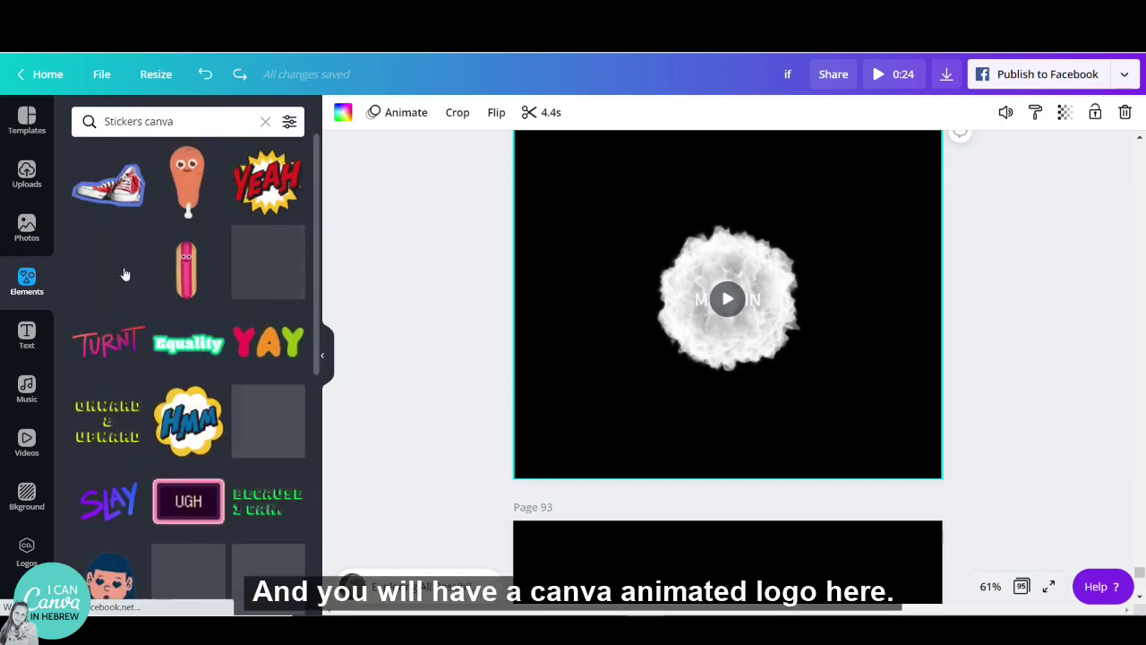
pyautogui.click(134, 288)
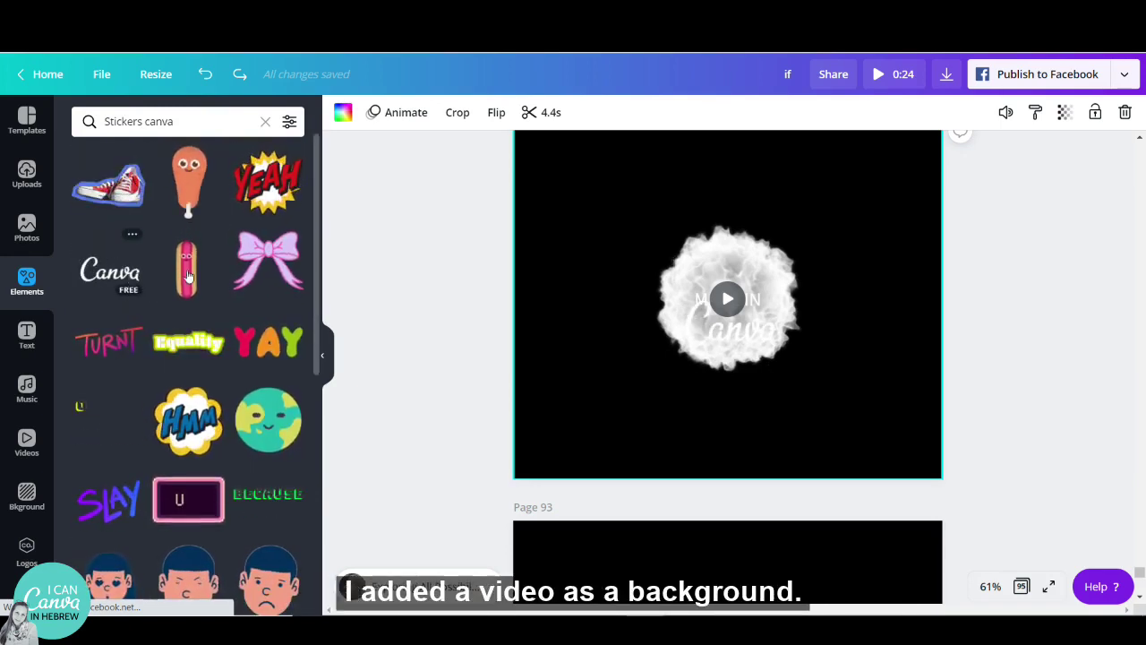
# Search the video library for "explosion" and browse the clips suited to page 92's background.
pyautogui.click(832, 200)
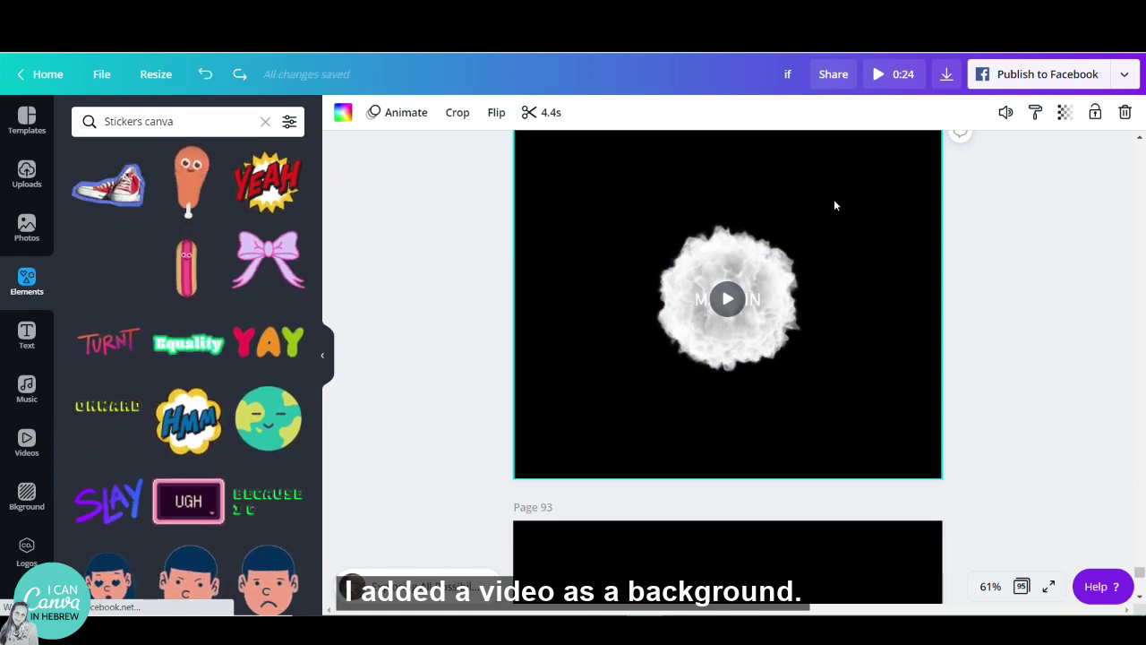
pyautogui.click(27, 439)
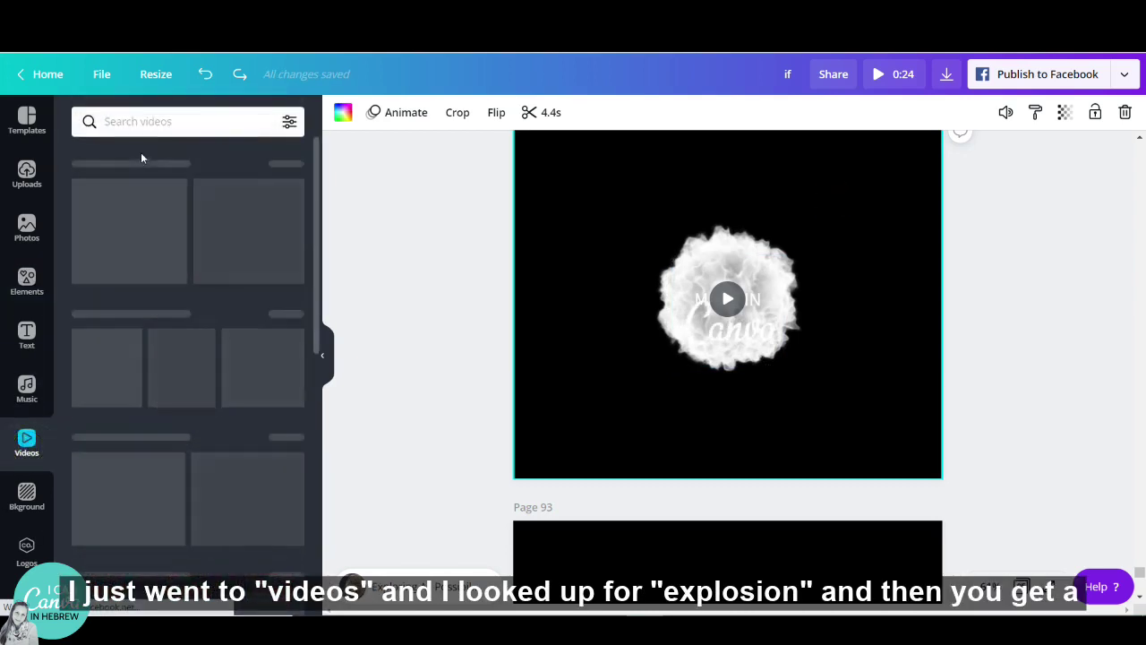
pyautogui.write('explosion')
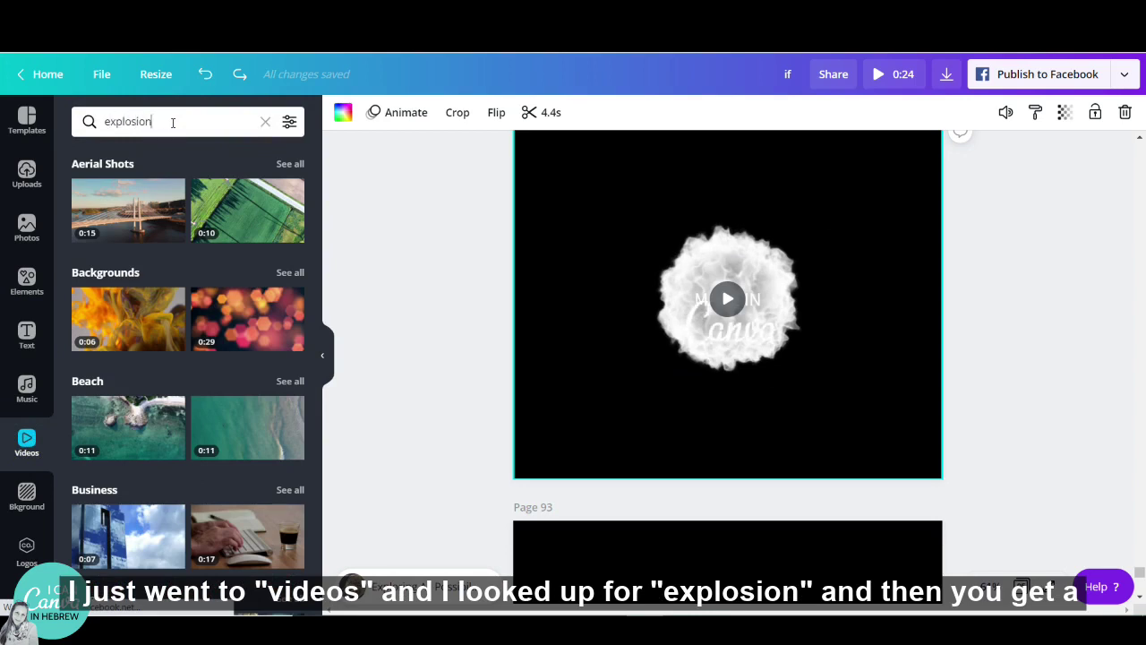
pyautogui.press('Return')
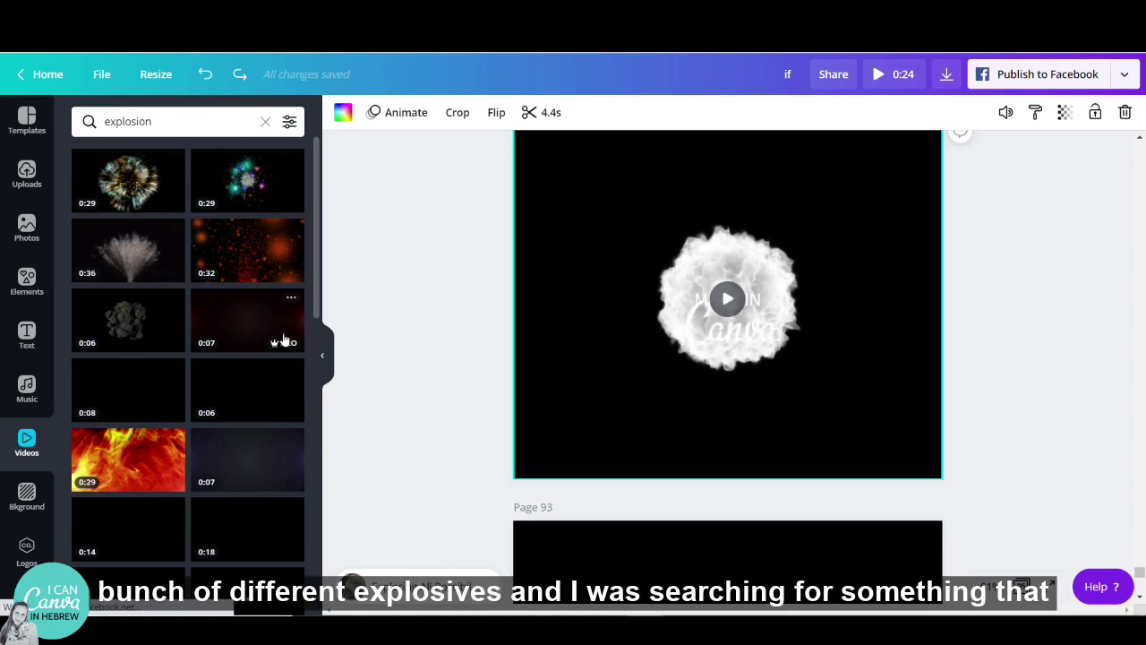
pyautogui.scroll(-3, 233, 381)
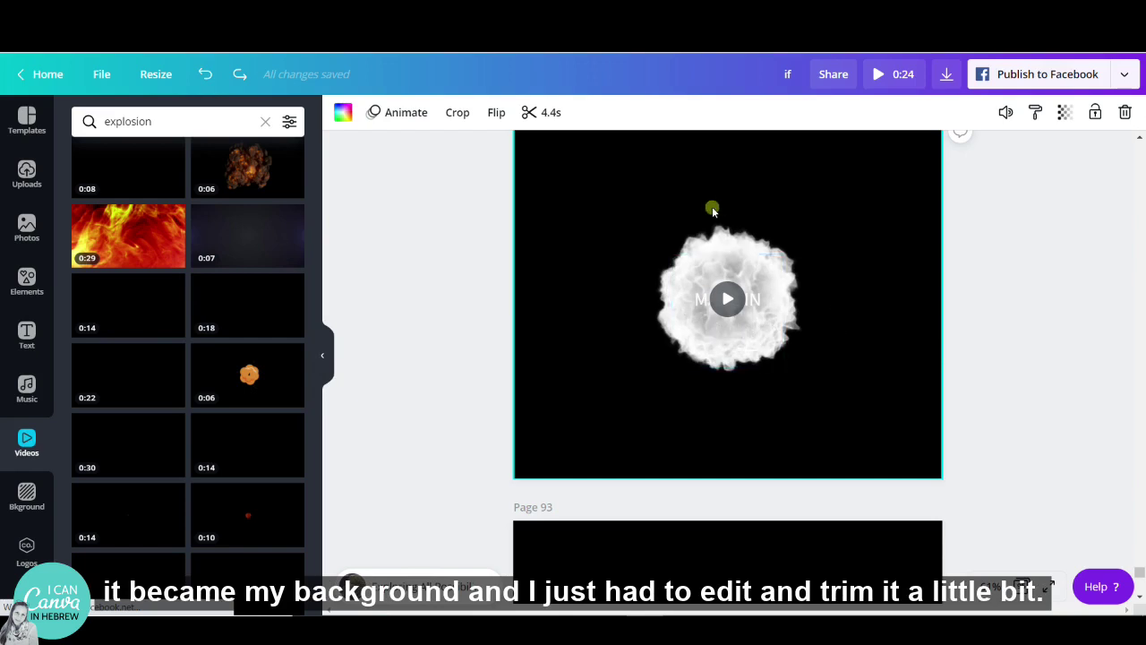
# Check the trim range of page 92's background video, close trimming, and view the MADE IN Canva sticker on page 93.
pyautogui.click(530, 113)
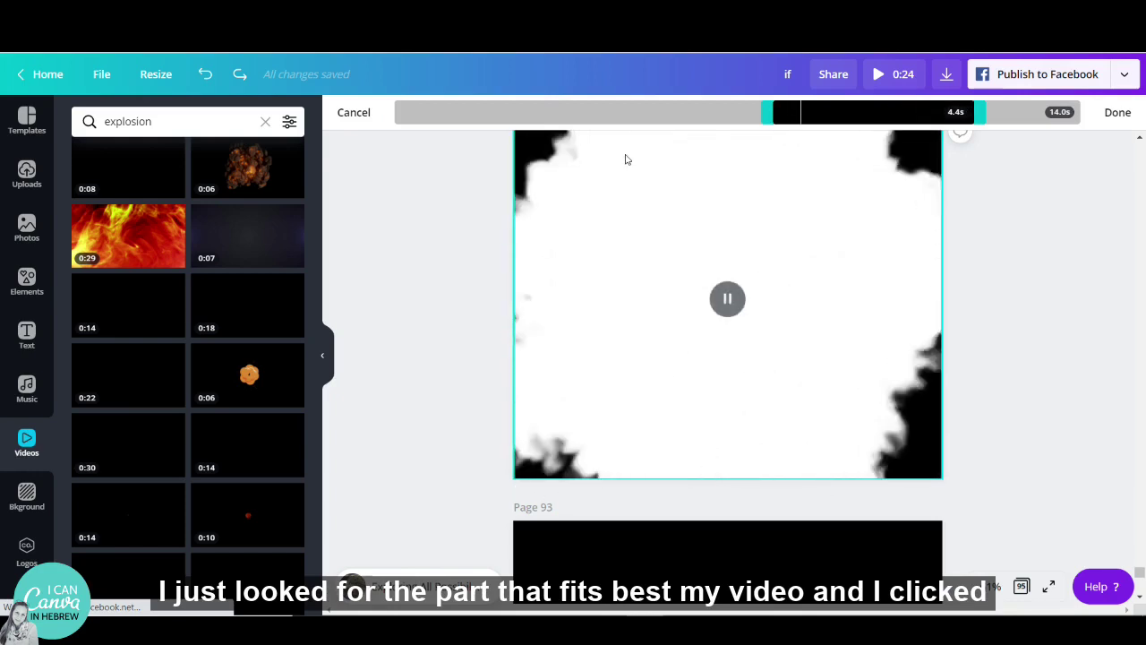
pyautogui.click(1116, 112)
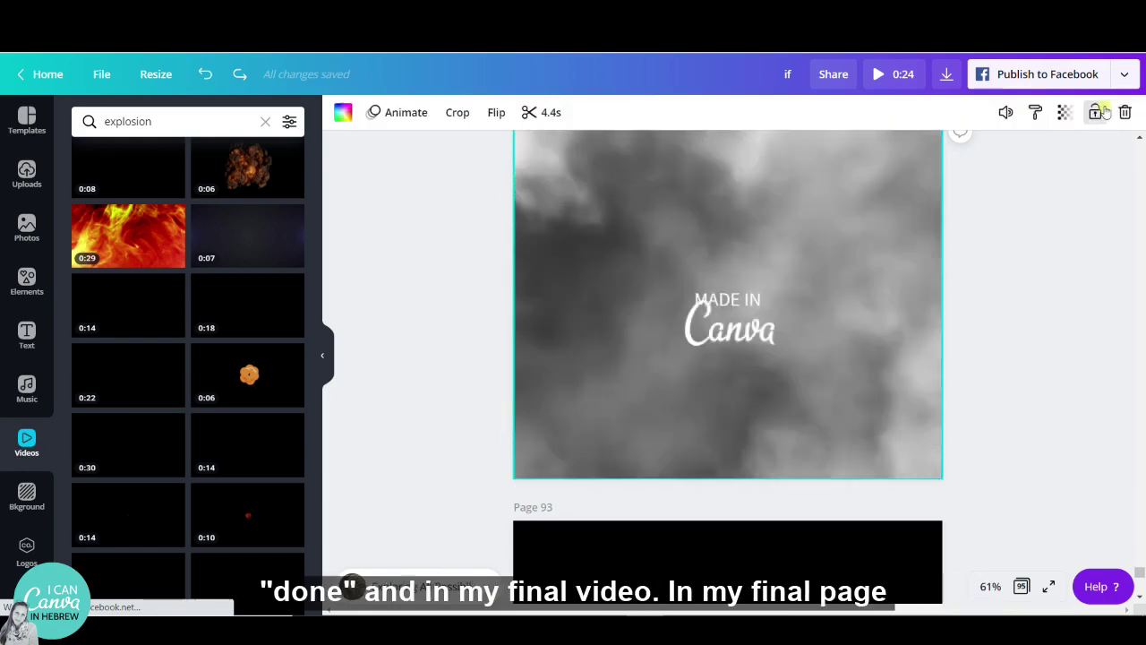
pyautogui.scroll(-5, 911, 411)
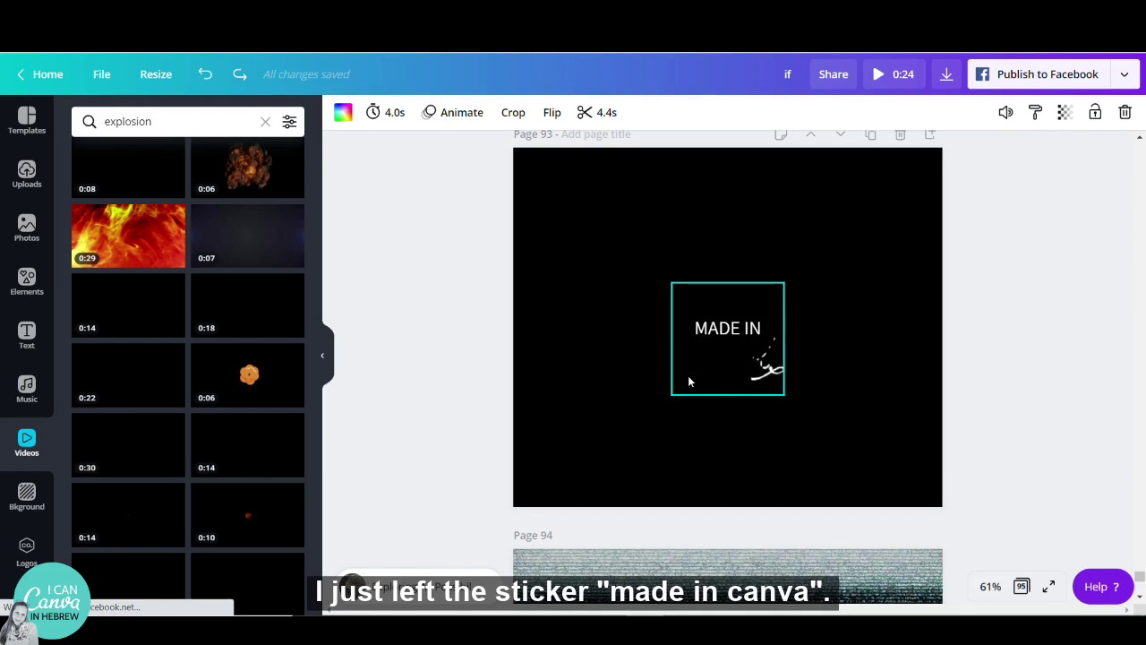
pyautogui.scroll(-3, 688, 380)
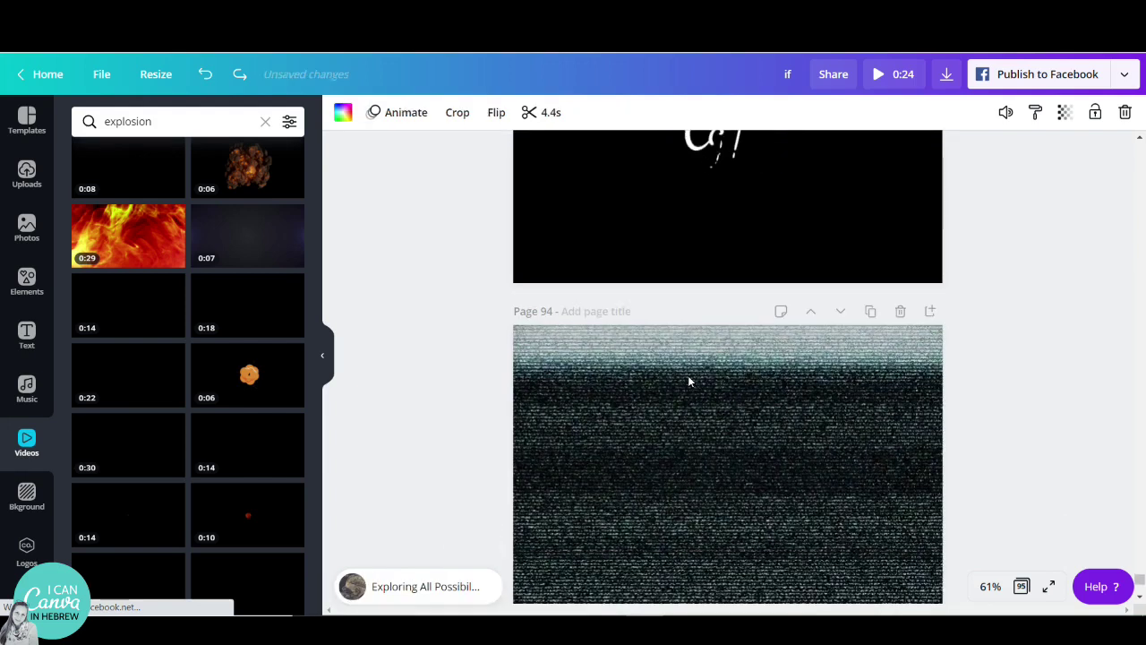
# Select the static-noise background video on page 94 and search the video library for "tv noise".
pyautogui.scroll(-2, 688, 381)
pyautogui.scroll(-1, 689, 380)
pyautogui.click(689, 380)
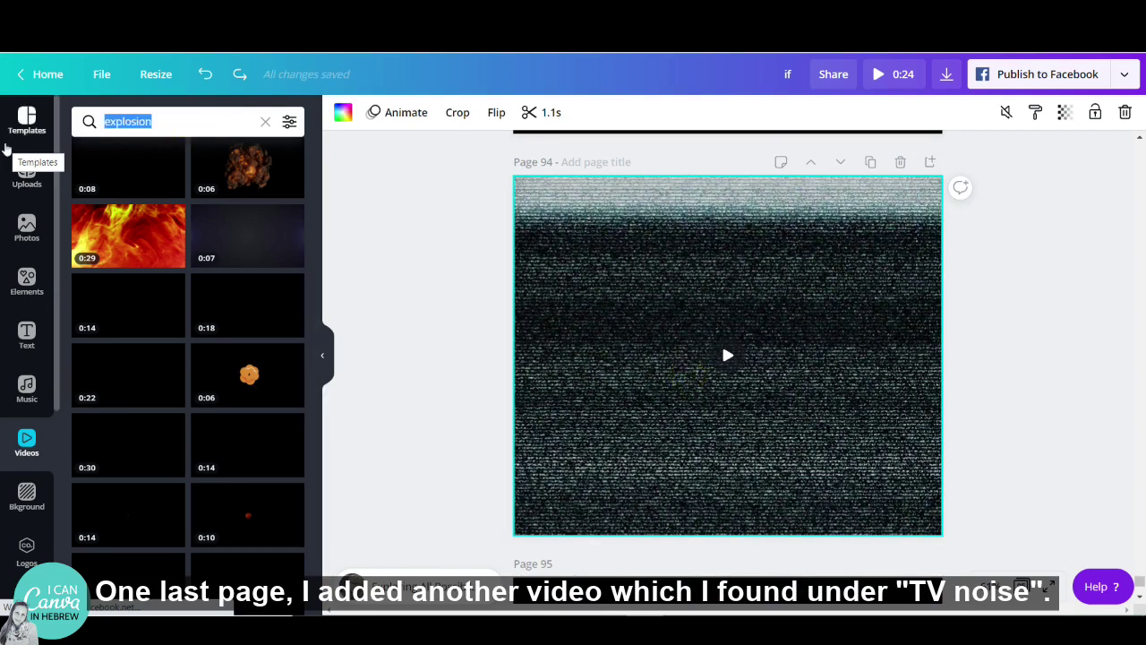
pyautogui.write('tv noise')
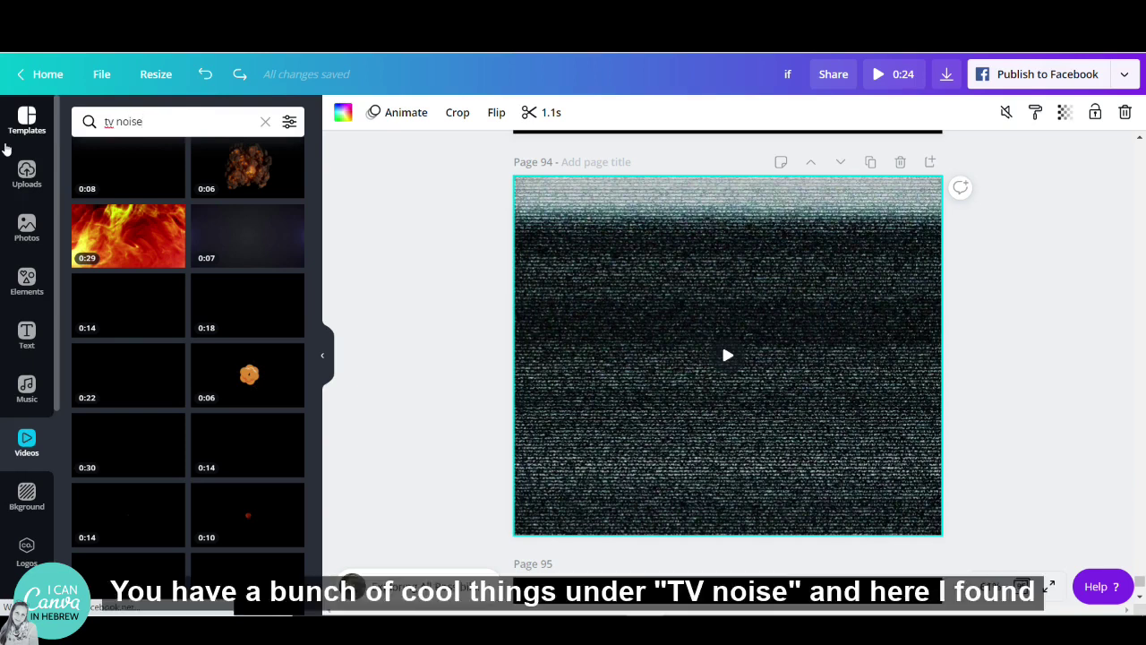
pyautogui.press('Return')
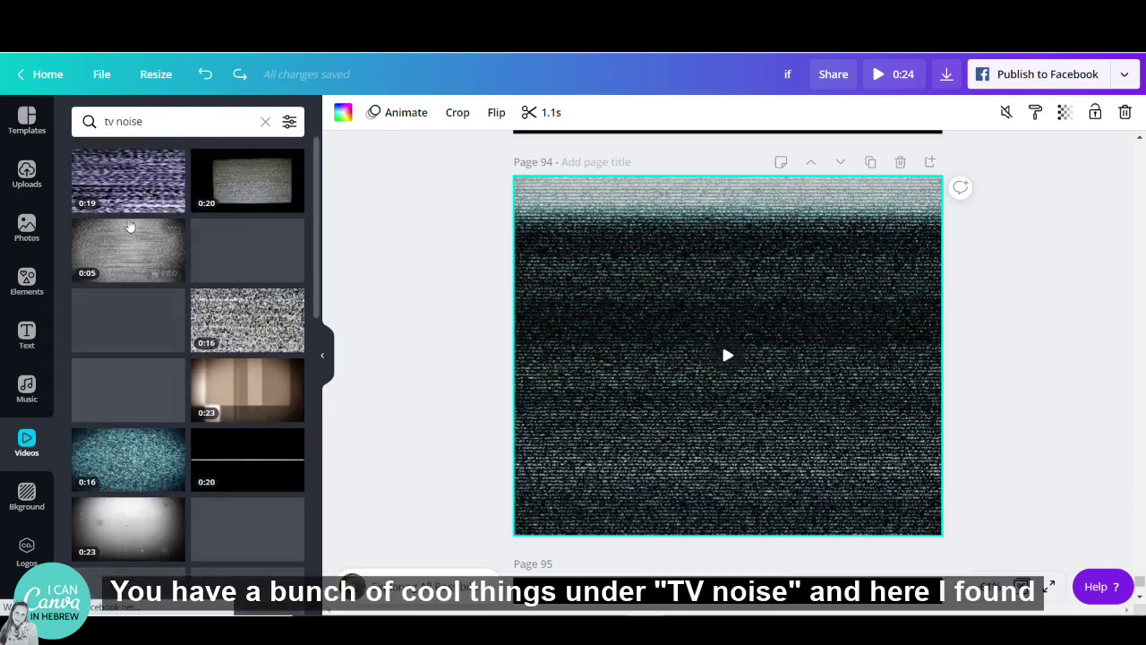
pyautogui.scroll(-1, 128, 457)
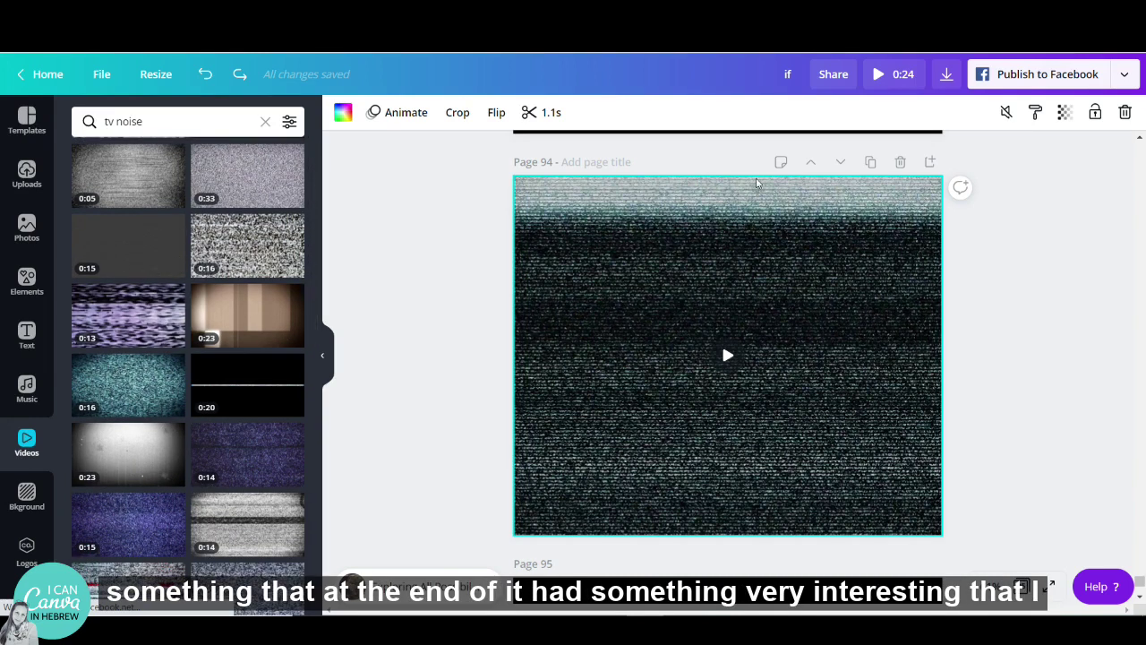
# Open the trim range of page 94's noise video to preview its ending, and view the logo on page 95.
pyautogui.click(776, 252)
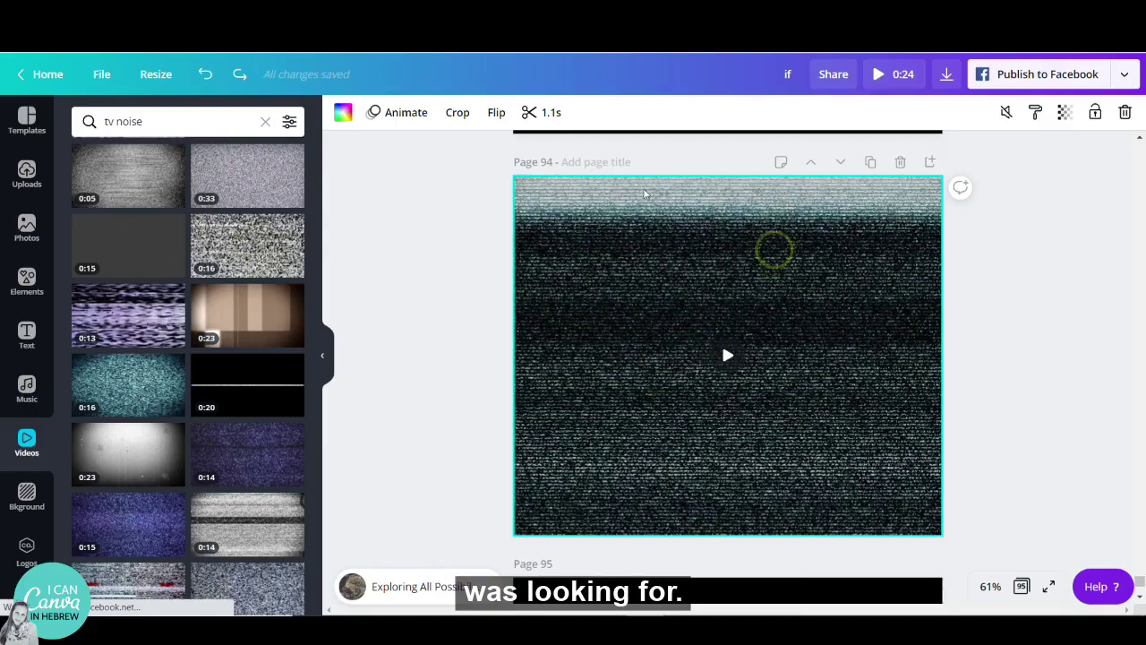
pyautogui.click(539, 114)
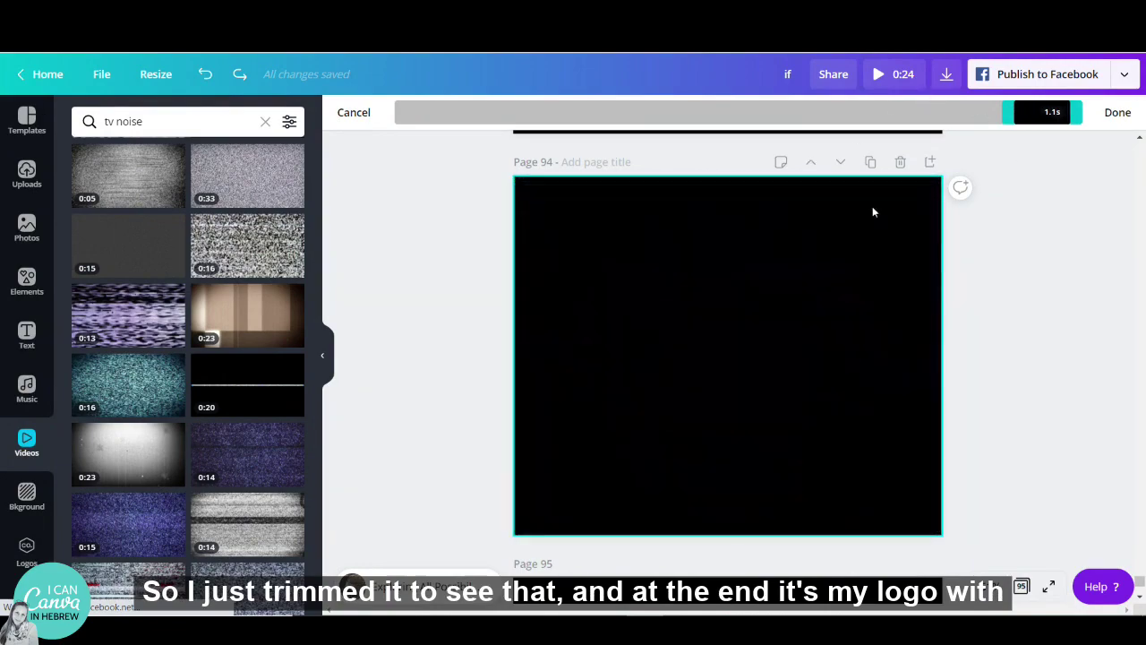
pyautogui.scroll(-5, 765, 360)
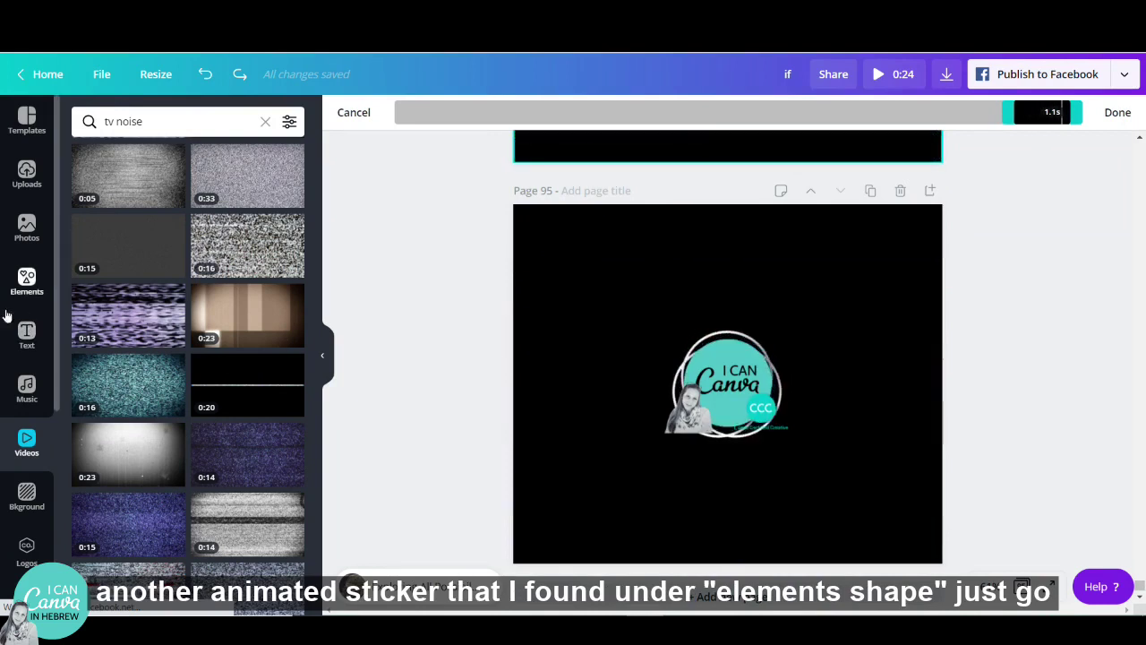
# Clear the previous search in the elements library and browse the full Shape stickers collection within Stickers.
pyautogui.click(25, 281)
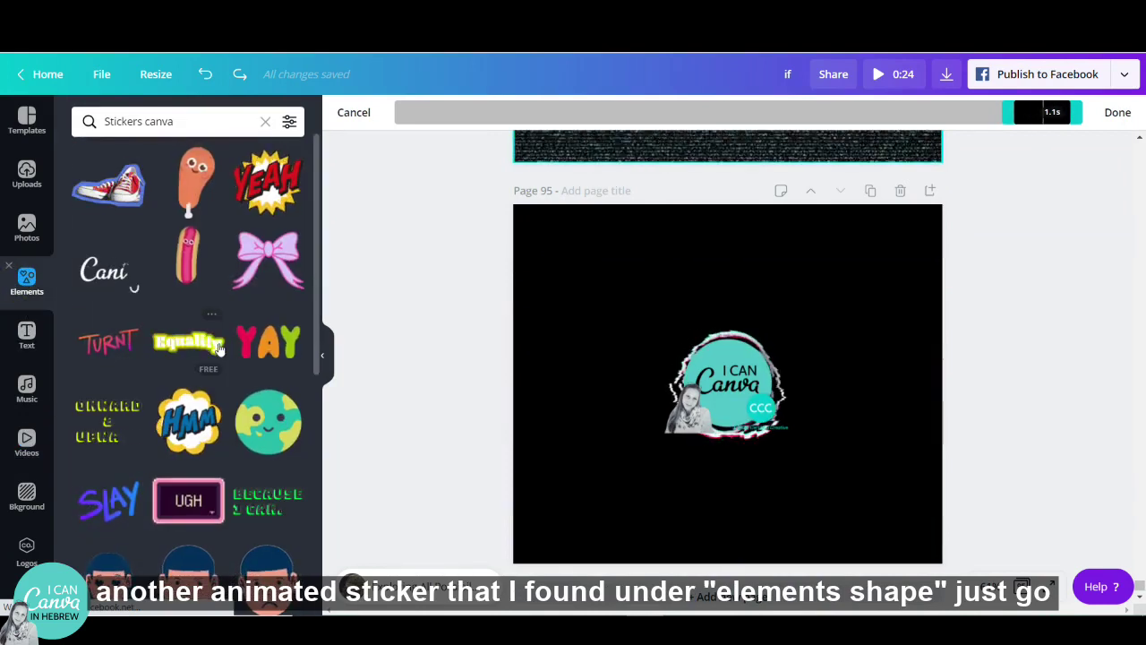
pyautogui.click(265, 121)
pyautogui.scroll(-5, 261, 397)
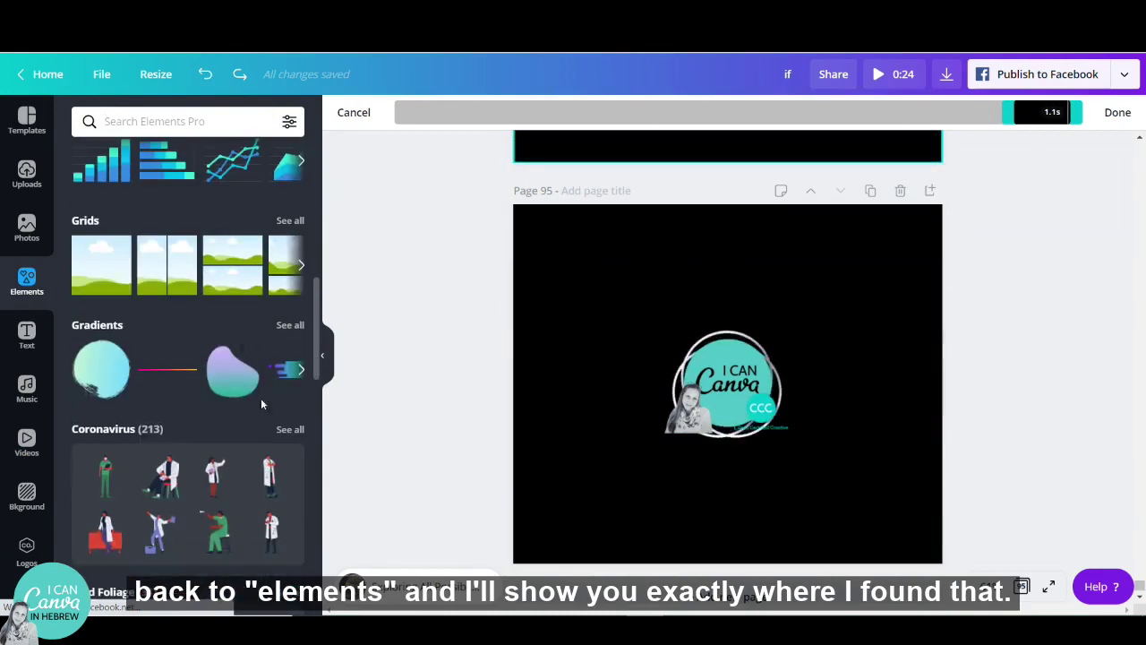
pyautogui.scroll(5, 273, 410)
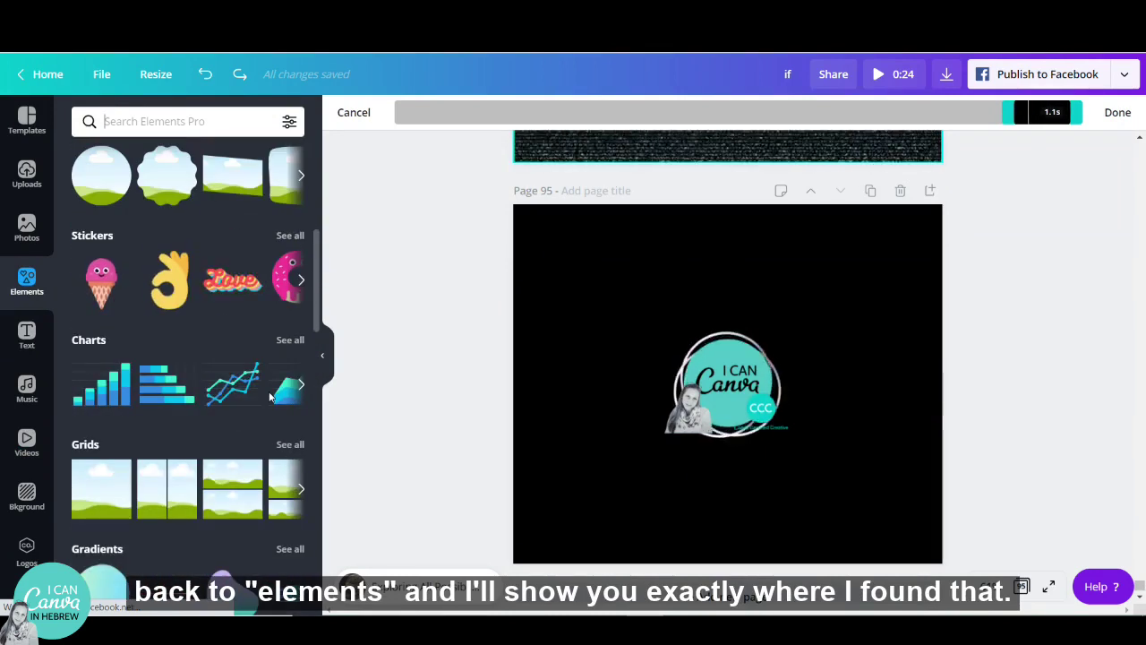
pyautogui.click(289, 234)
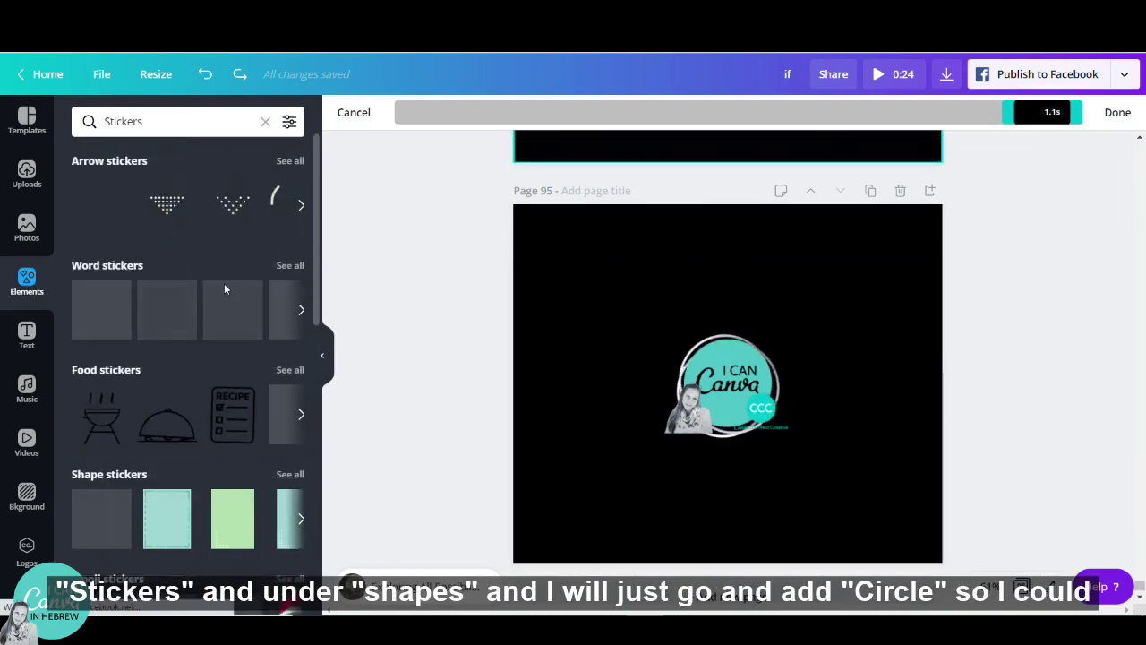
pyautogui.click(303, 474)
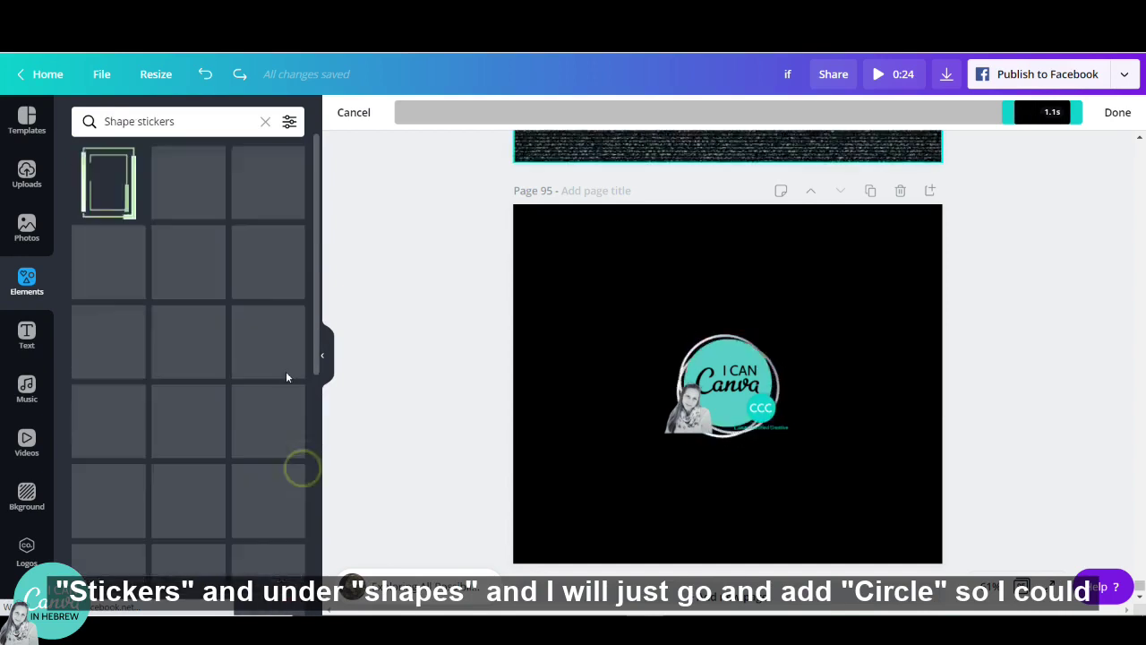
# Narrow the search to "Shape stickers circle" and view the details of the white Glitch Shape Circles sticker.
pyautogui.click(208, 123)
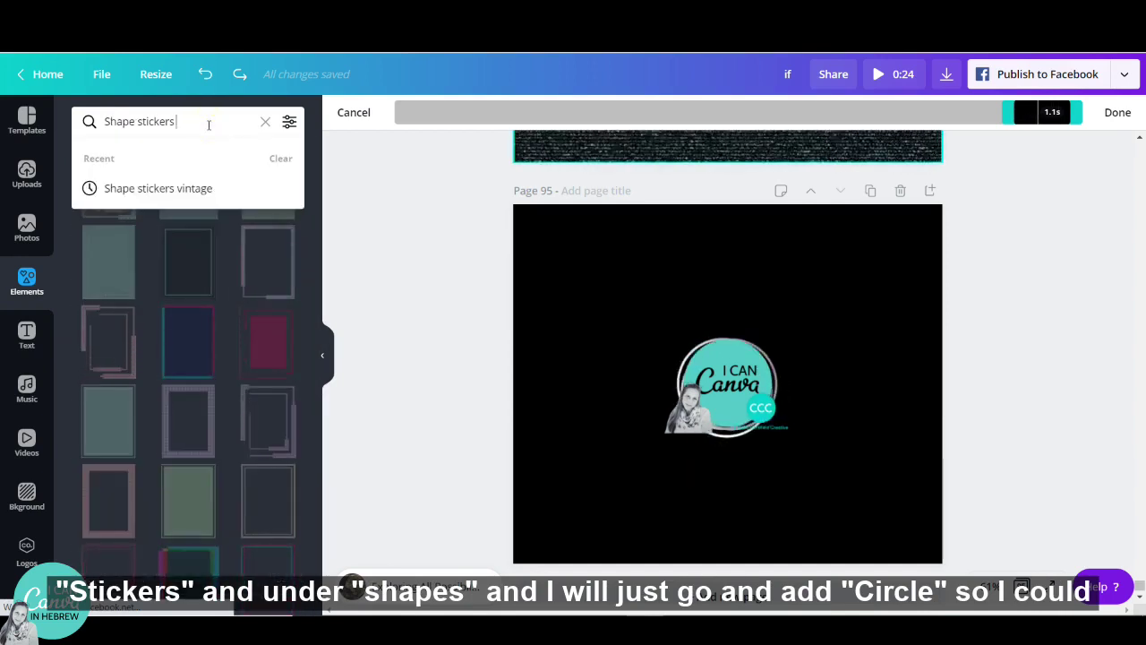
pyautogui.write('circle')
pyautogui.press('Return')
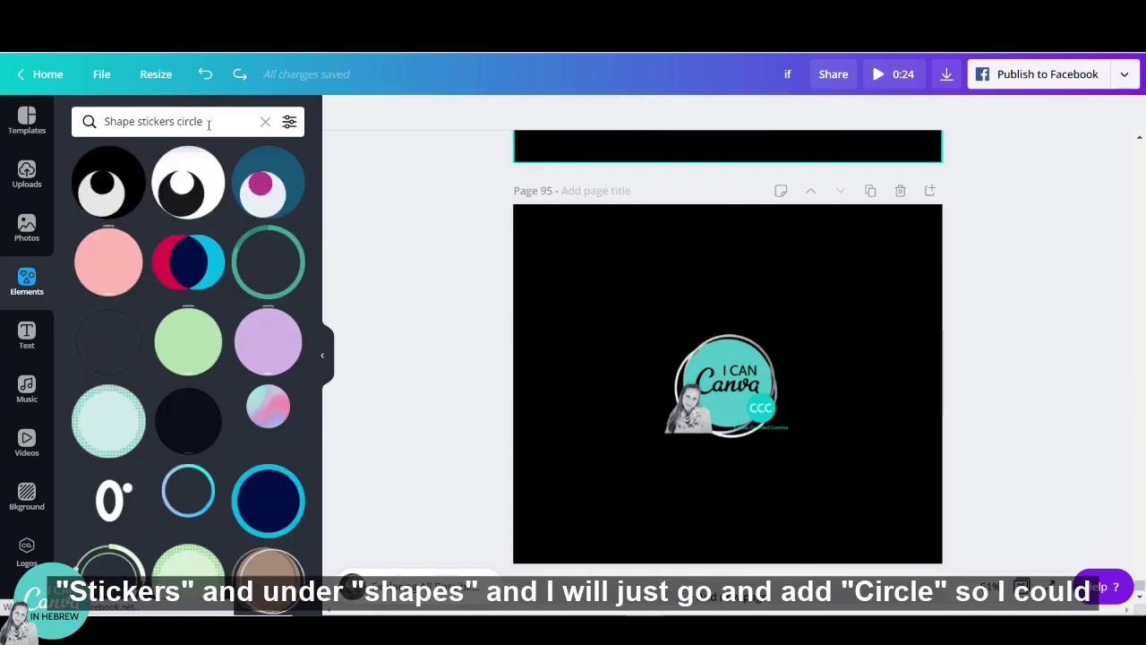
pyautogui.scroll(-10, 243, 439)
pyautogui.scroll(-3, 243, 439)
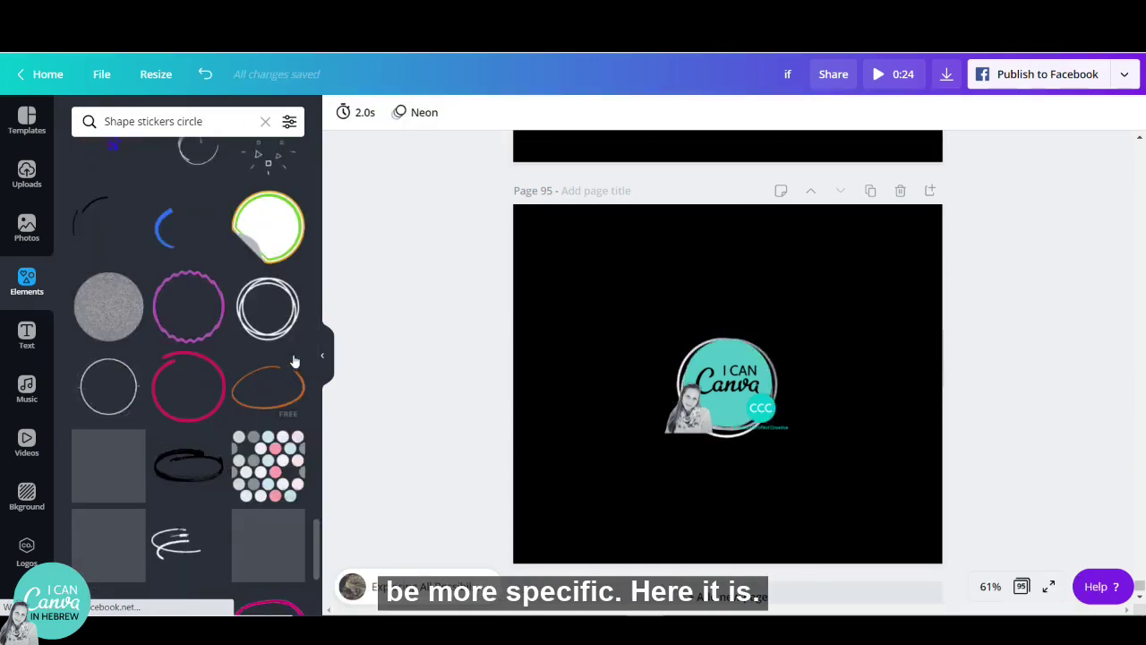
pyautogui.click(291, 285)
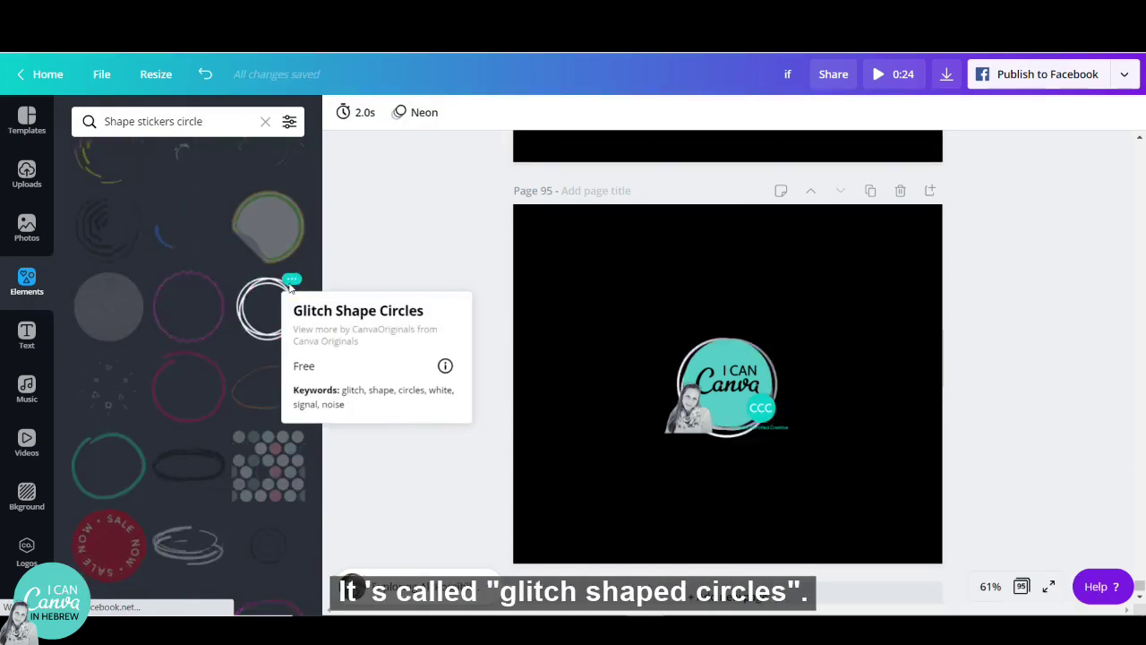
pyautogui.click(253, 317)
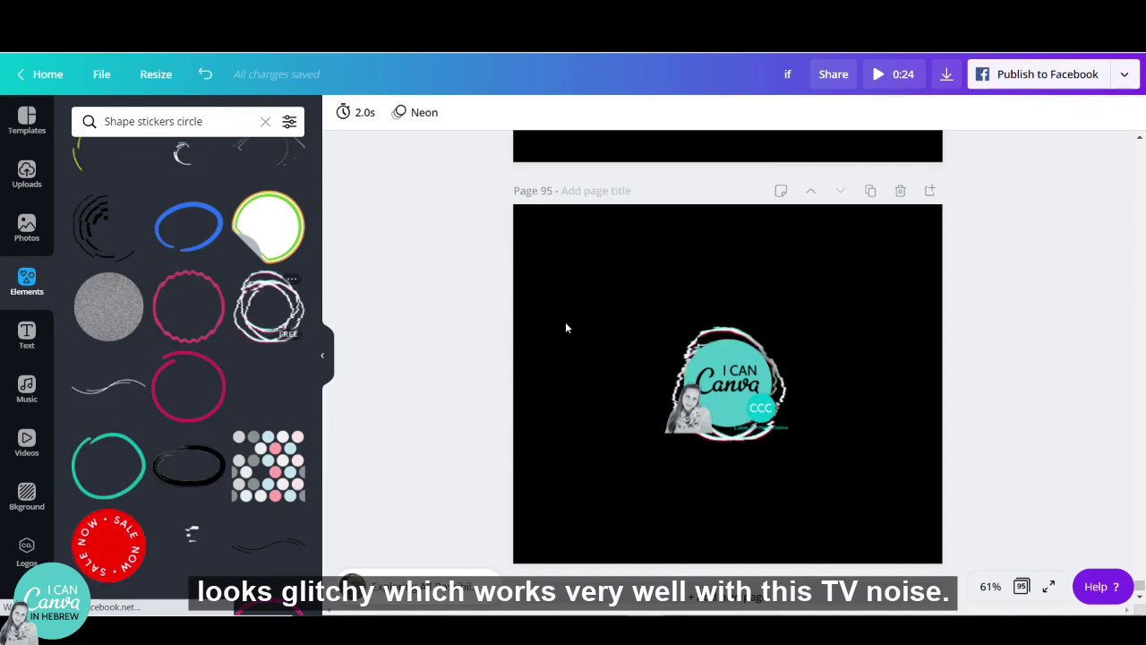
# Revisit the closing pages, look through the whole design's page thumbnails in grid view, and return to page 1.
pyautogui.scroll(3, 828, 208)
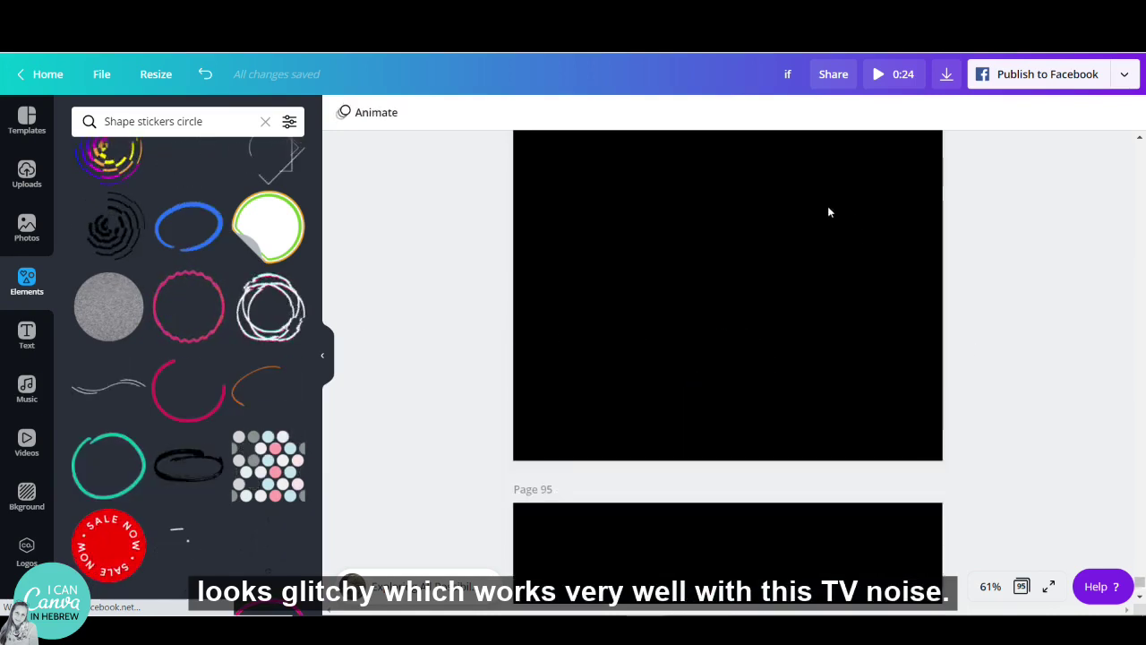
pyautogui.scroll(-2, 719, 285)
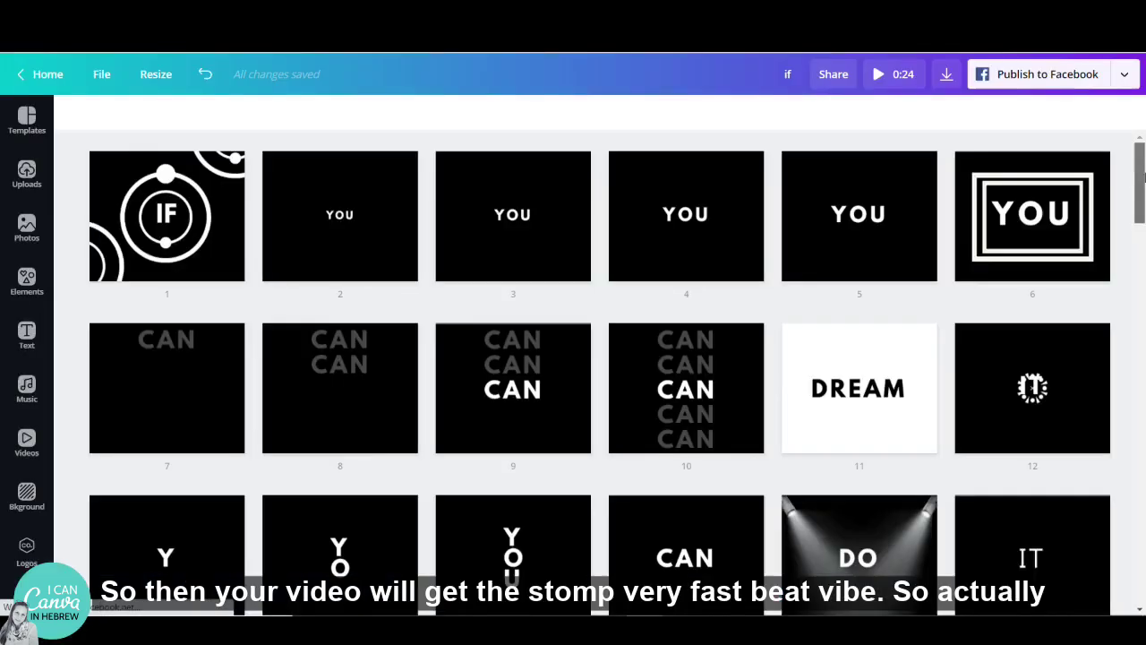
pyautogui.scroll(-10, 1127, 337)
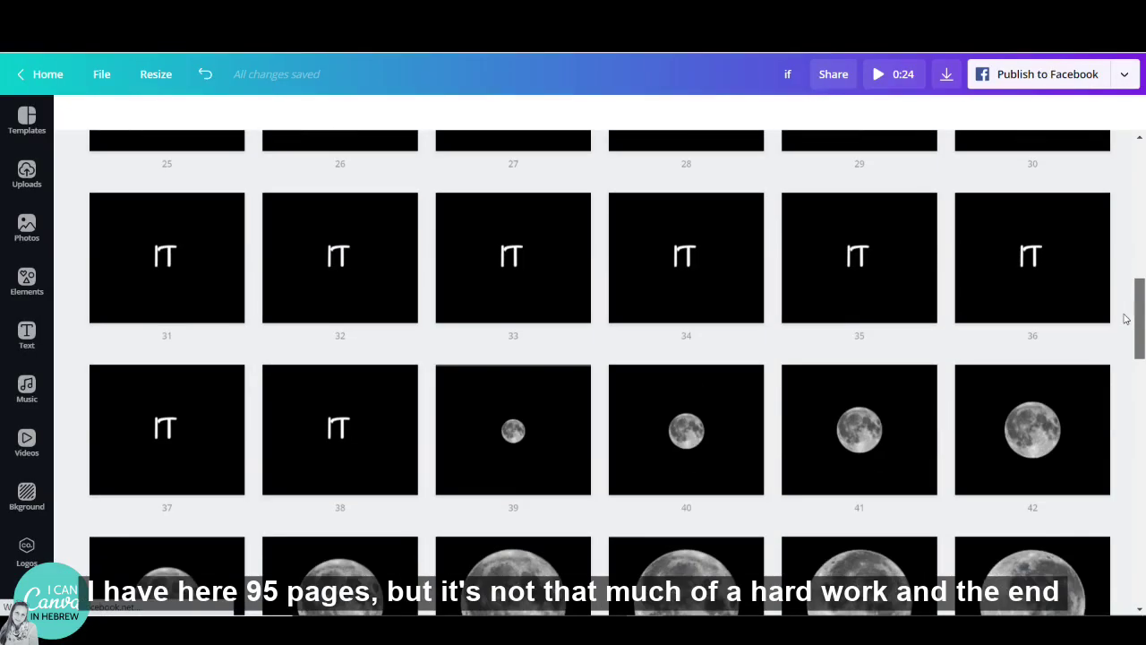
pyautogui.moveTo(1139, 337); pyautogui.dragTo(1141, 136)
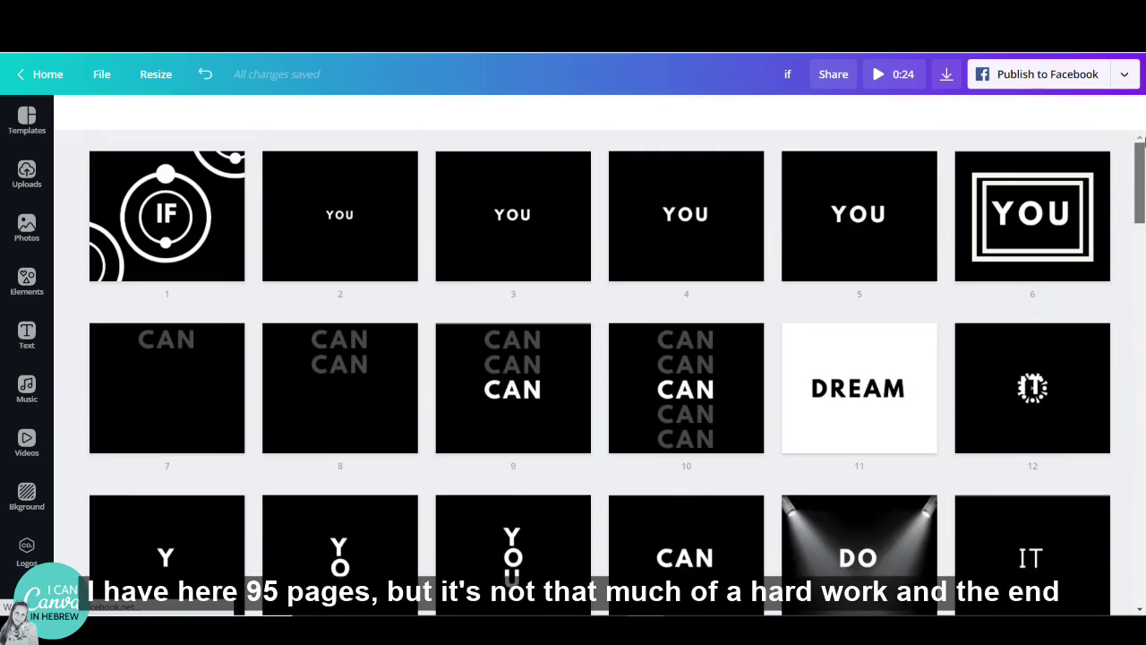